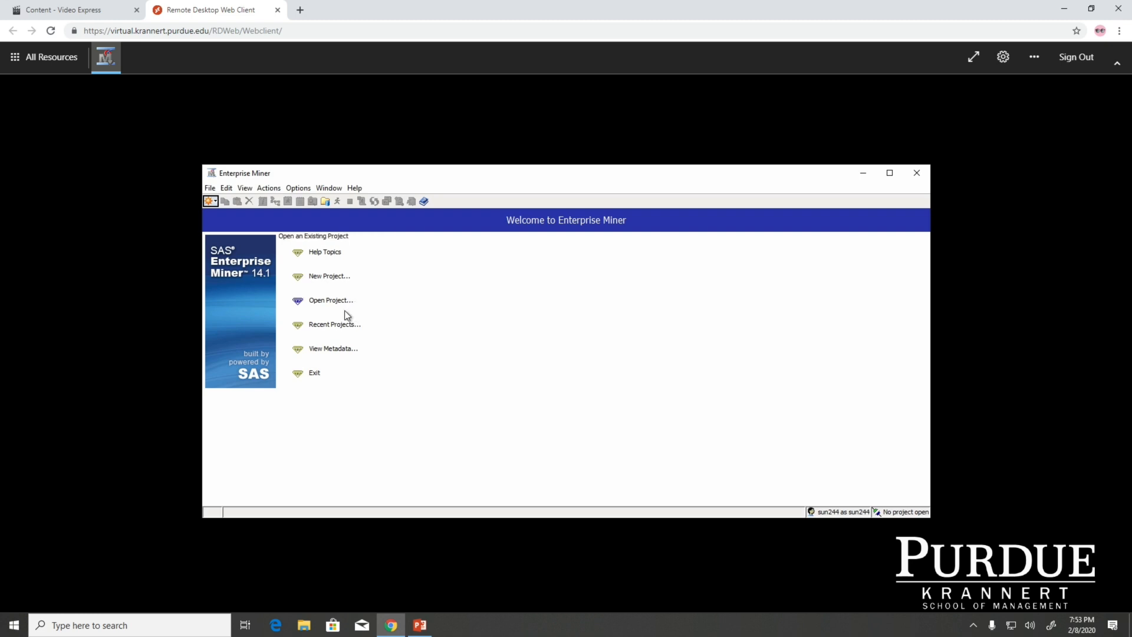
Open the existing Start project from the MGMT571 folder on the W: drive
left_click(333, 302)
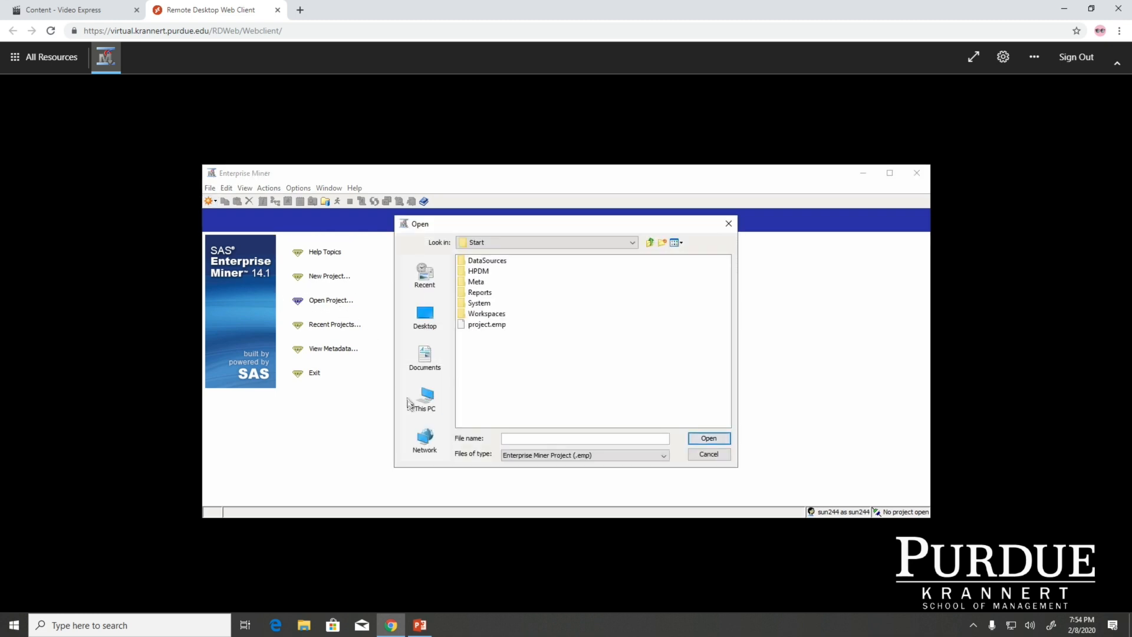
left_click(424, 402)
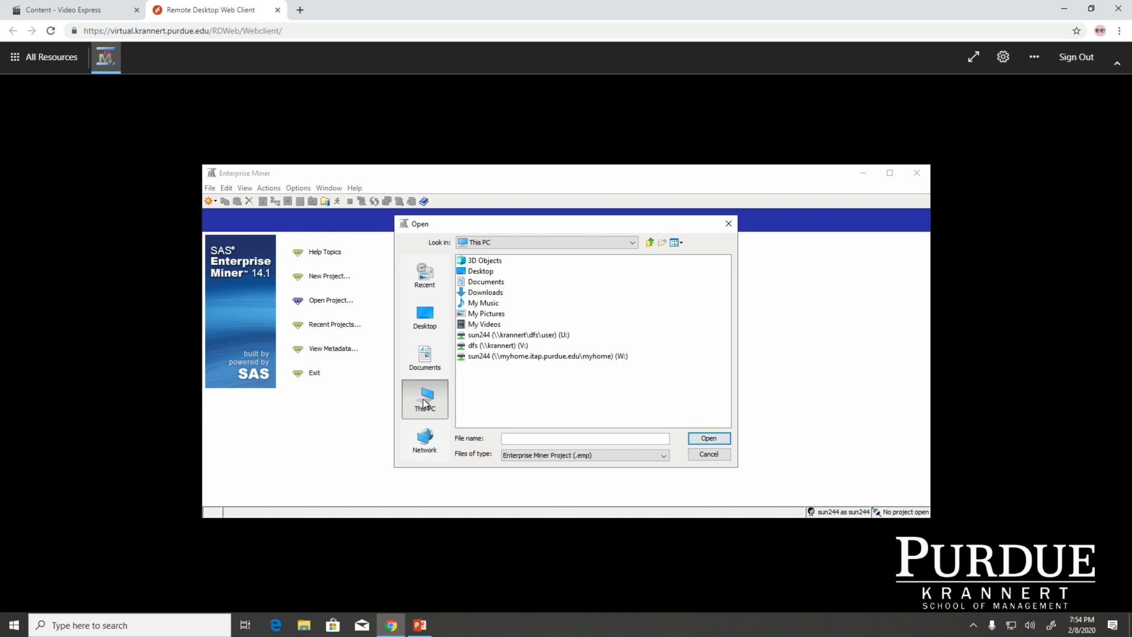
double_click(538, 356)
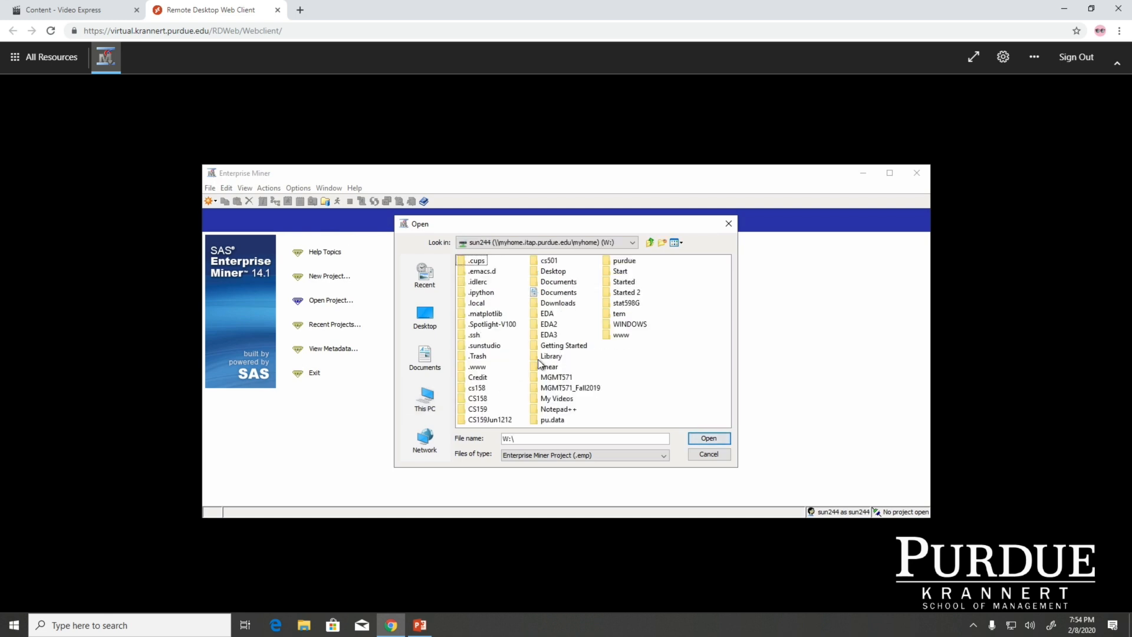
left_click(568, 377)
left_click(569, 400)
double_click(557, 377)
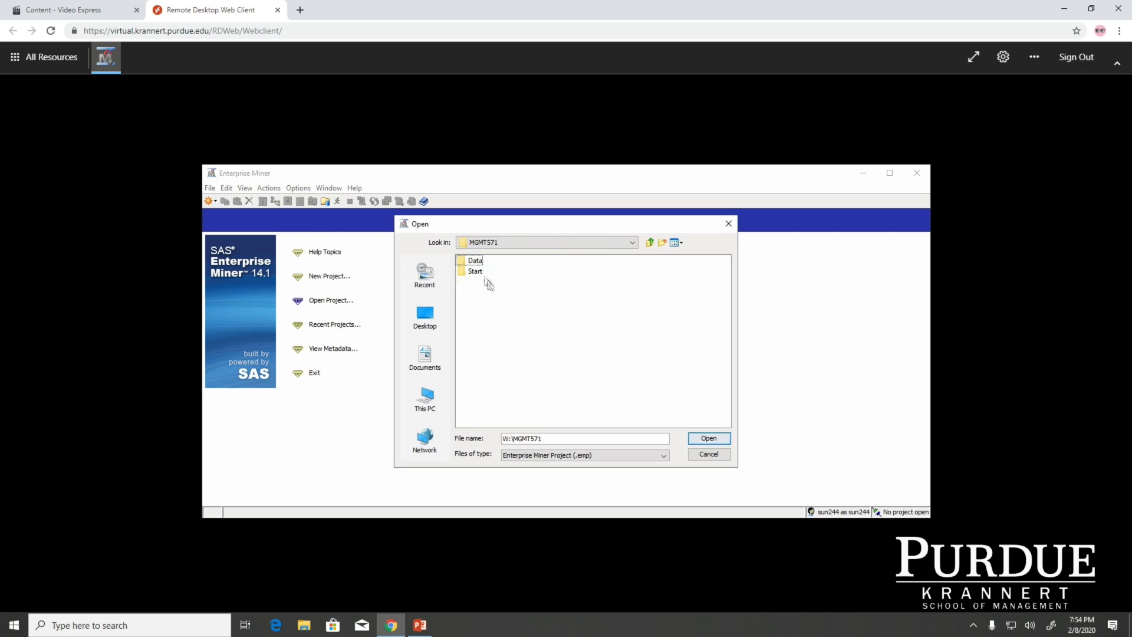
left_click(480, 271)
left_click(708, 438)
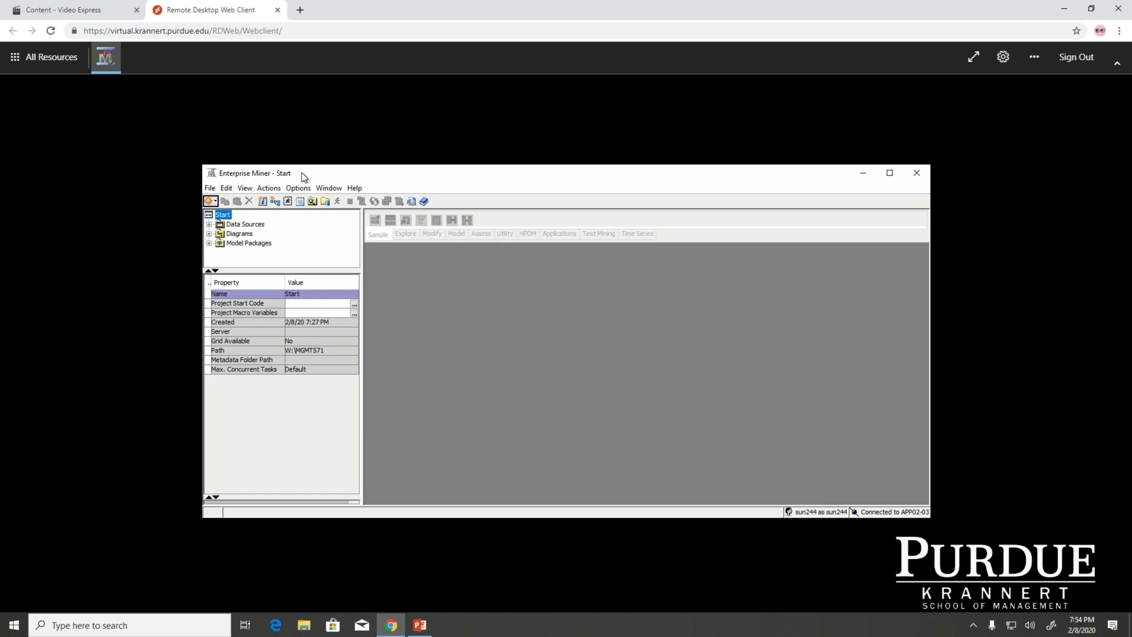
Start a new data source using SAS Table as the metadata source
left_click(209, 188)
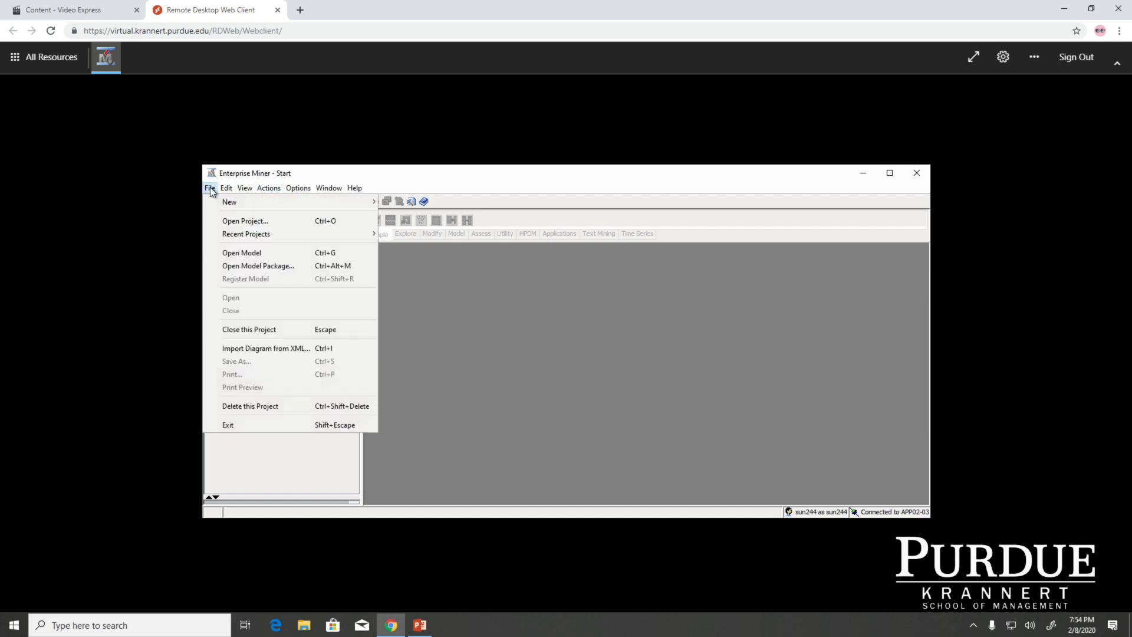
mouse_move(339, 202)
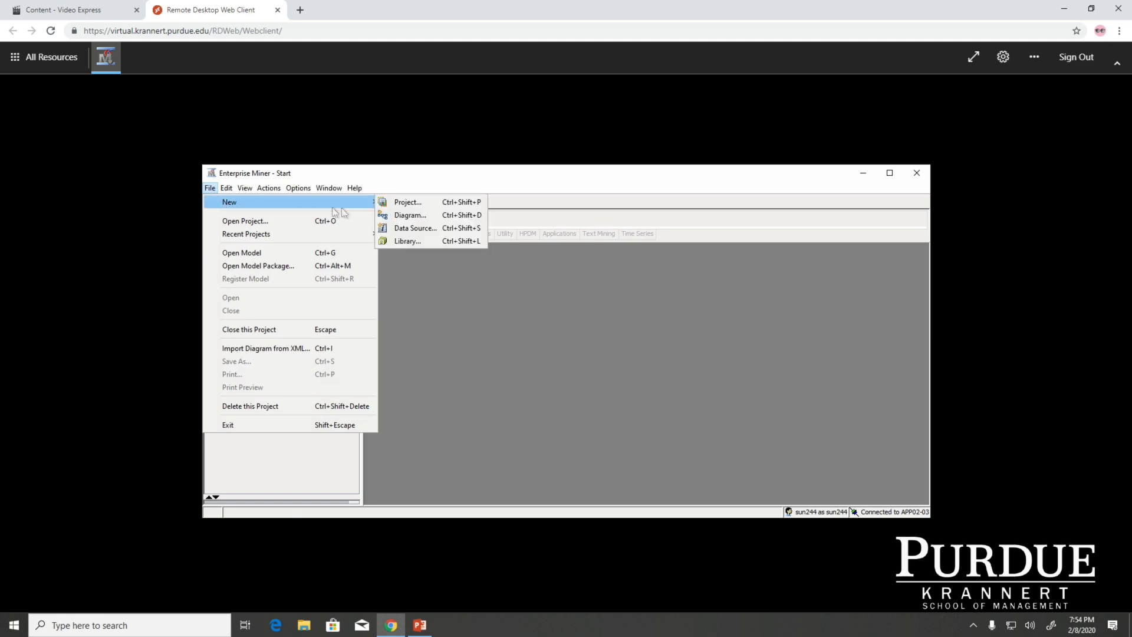
left_click(422, 228)
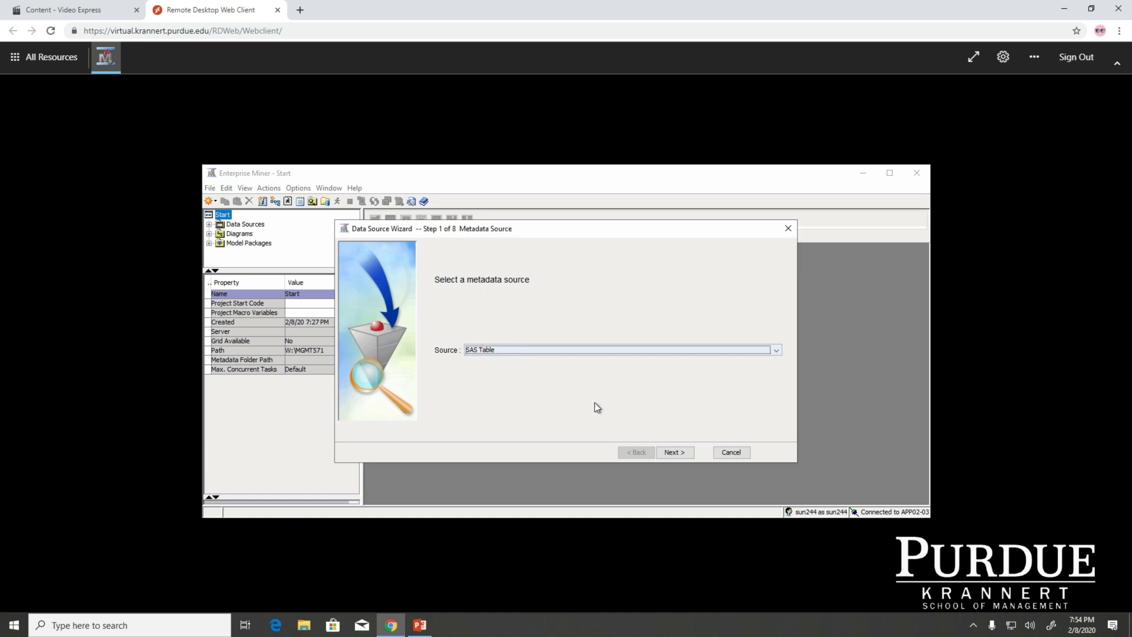
left_click(677, 453)
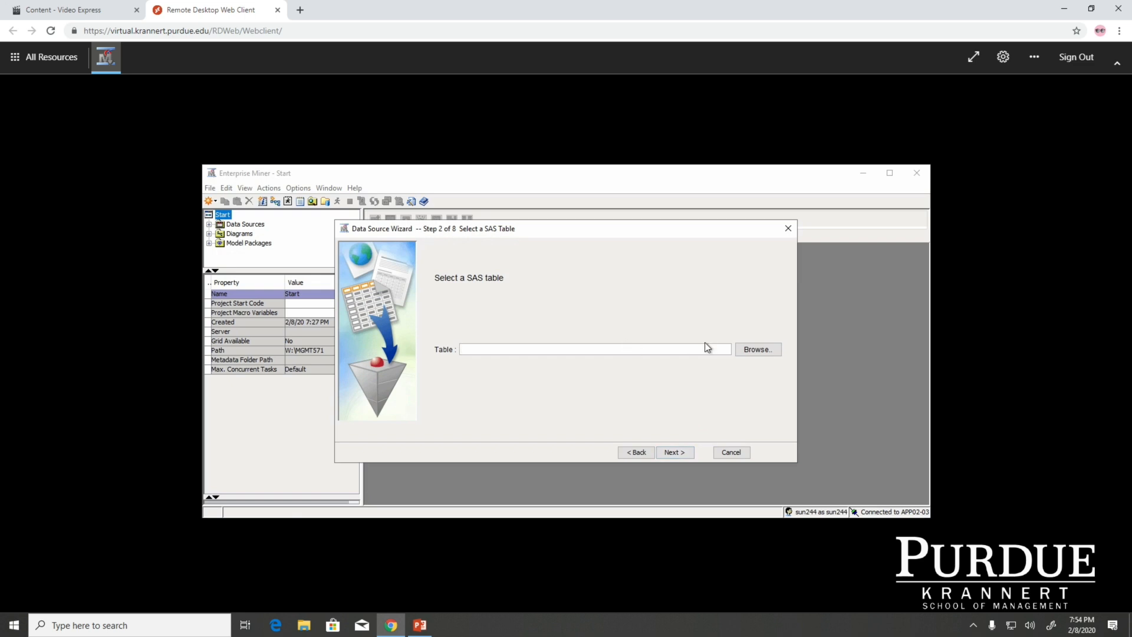
Choose the Hmeq table from the Hmeq library as the data source's SAS table
left_click(753, 348)
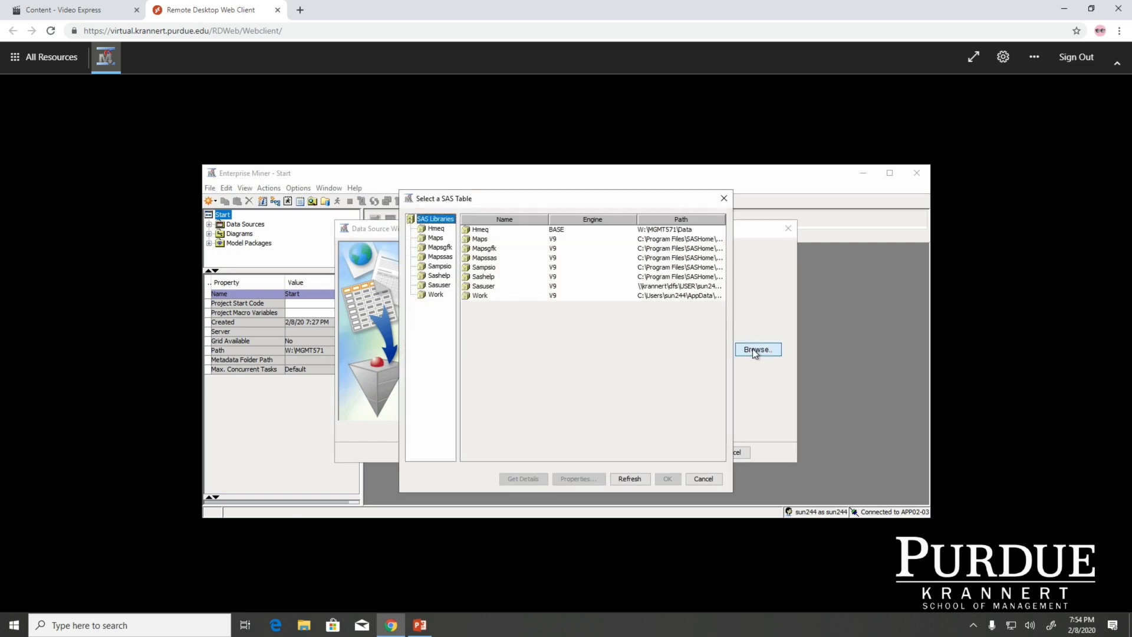
left_click(441, 229)
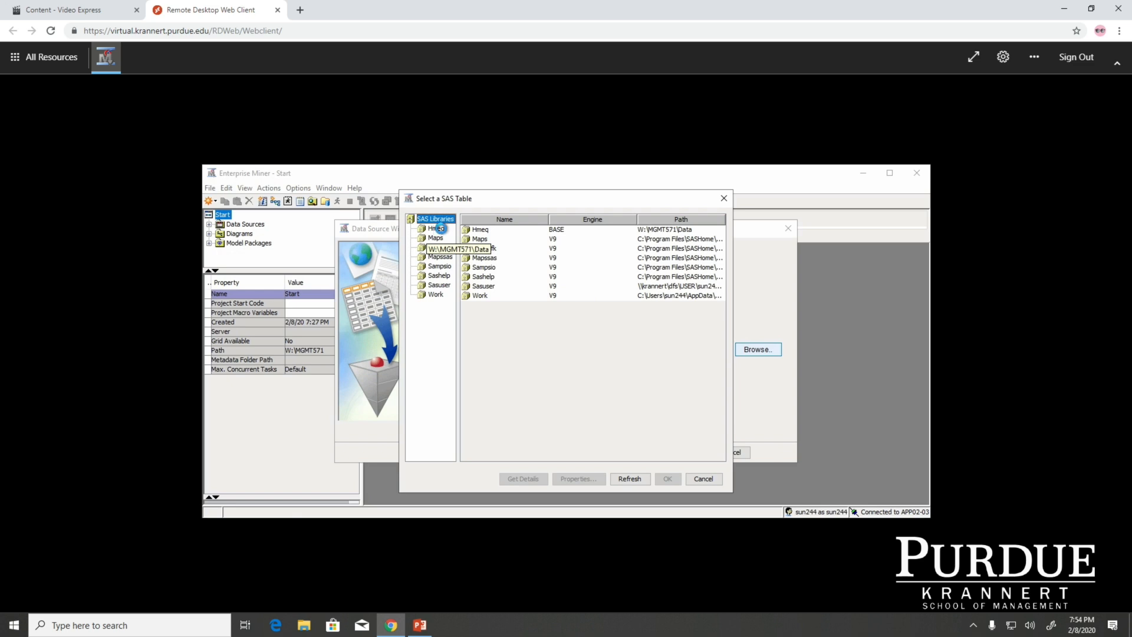
left_click(525, 228)
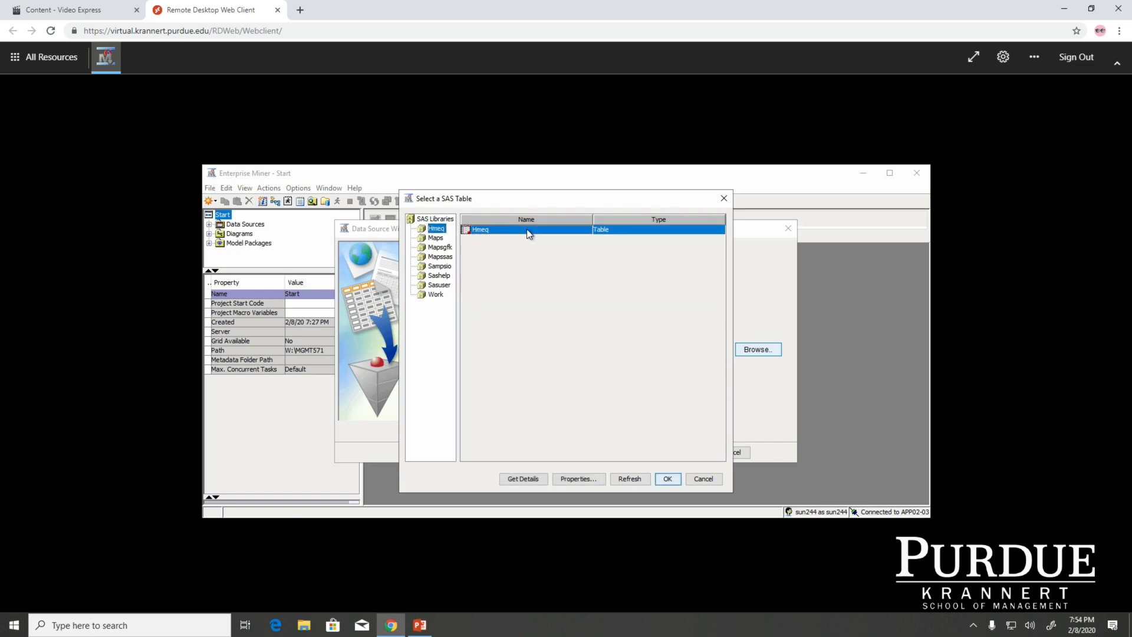
left_click(666, 477)
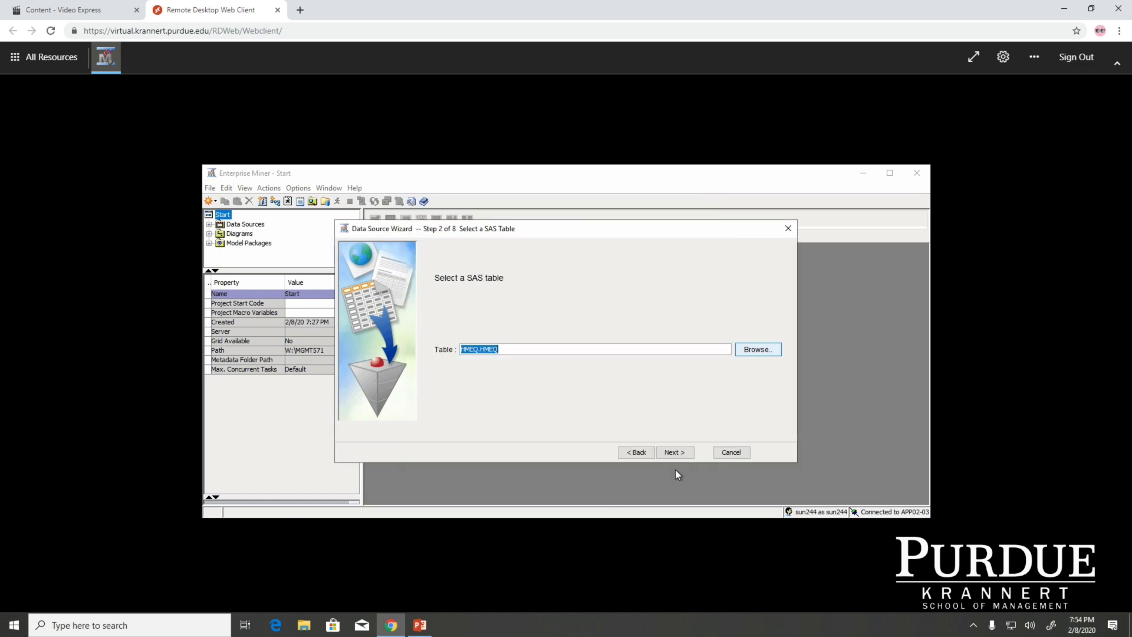
left_click(671, 452)
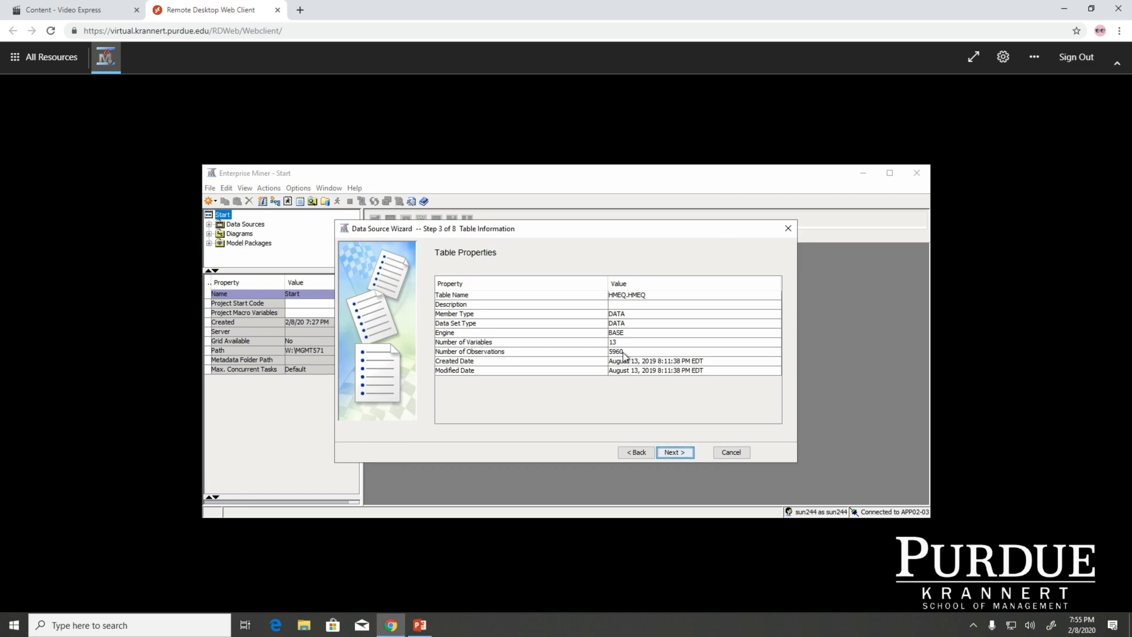
Accept the table properties and apply the Advanced metadata advisor option
left_click(674, 453)
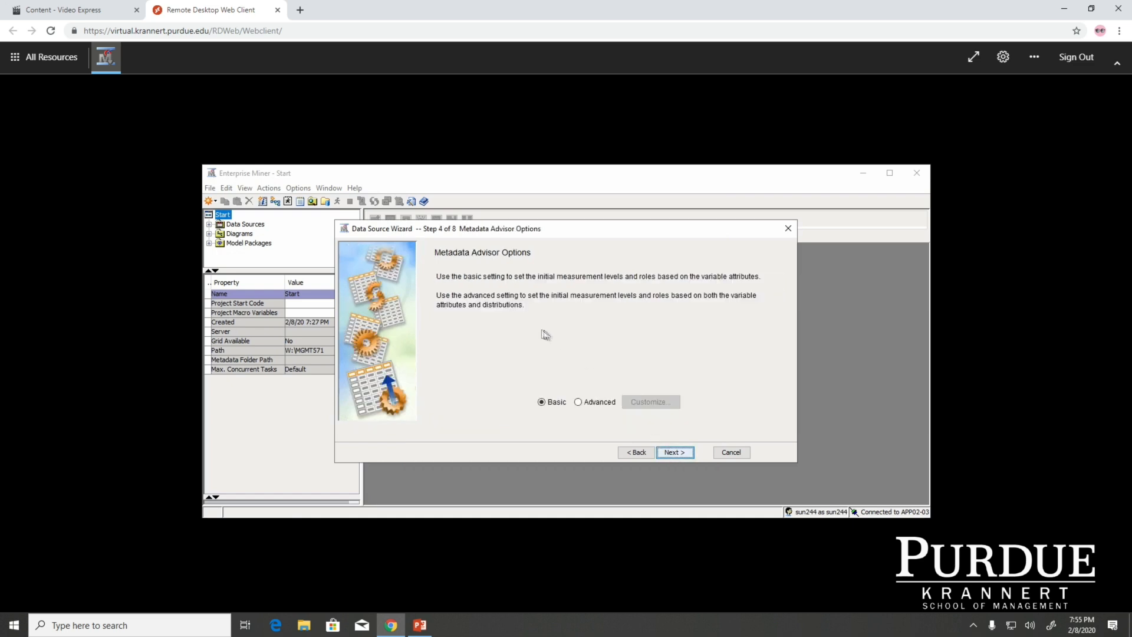
left_click(587, 404)
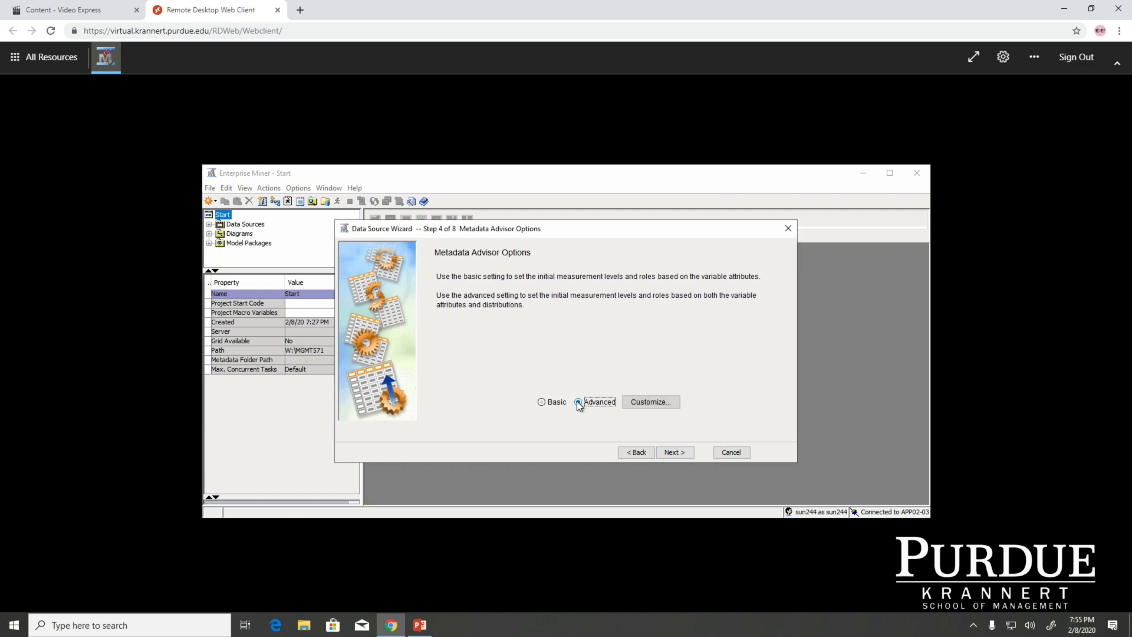
left_click(674, 452)
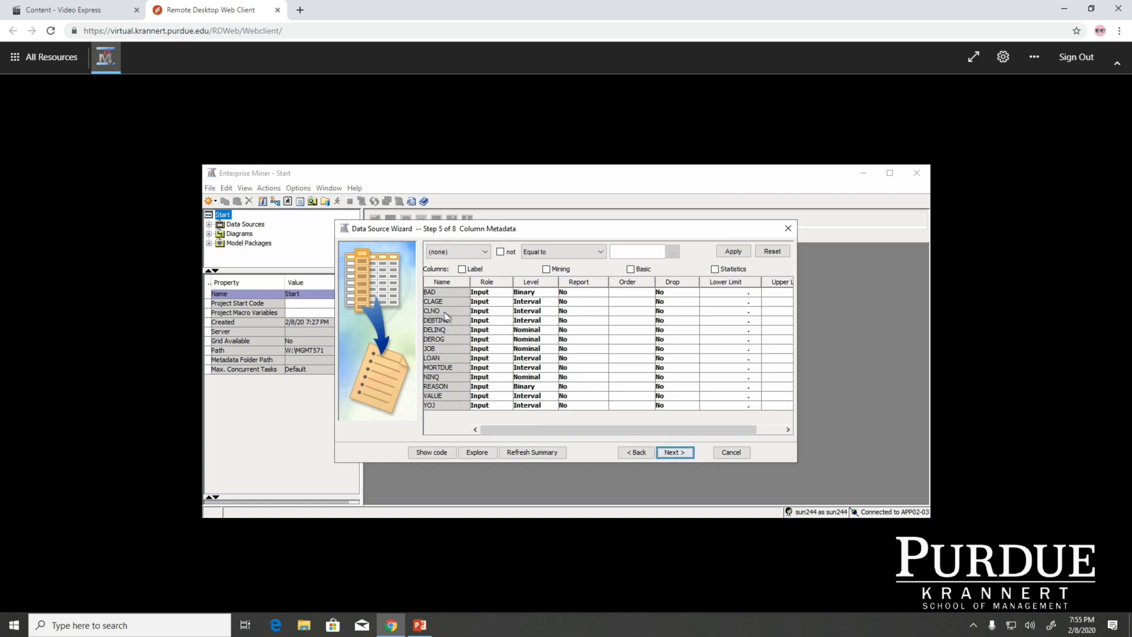
Set the role of the BAD variable to Target in the column metadata
left_click(435, 293)
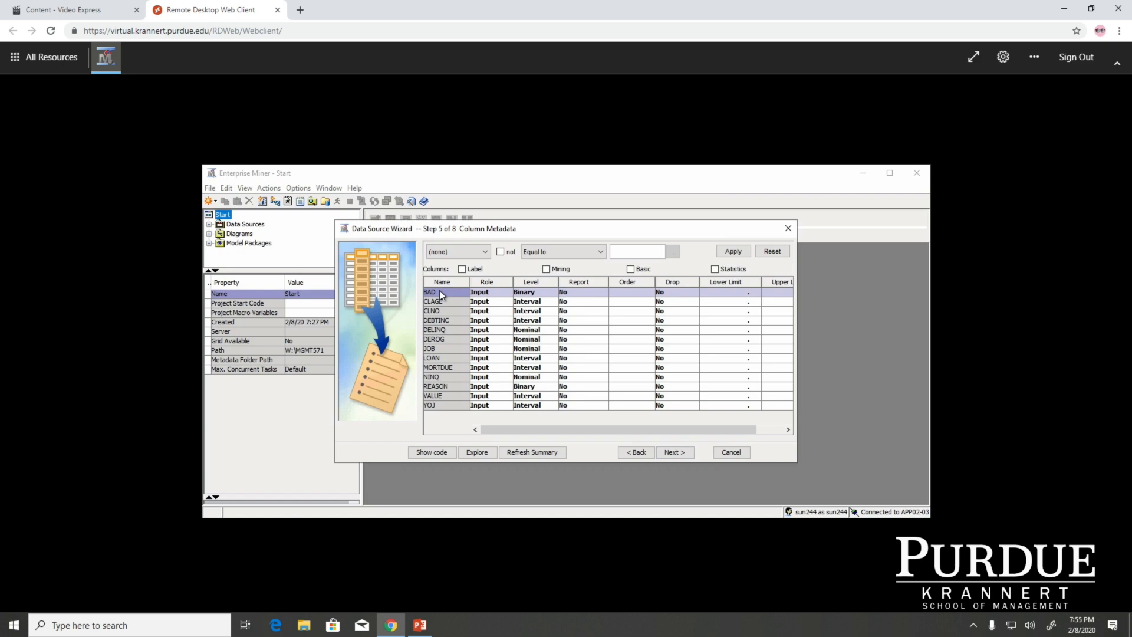
left_click(503, 292)
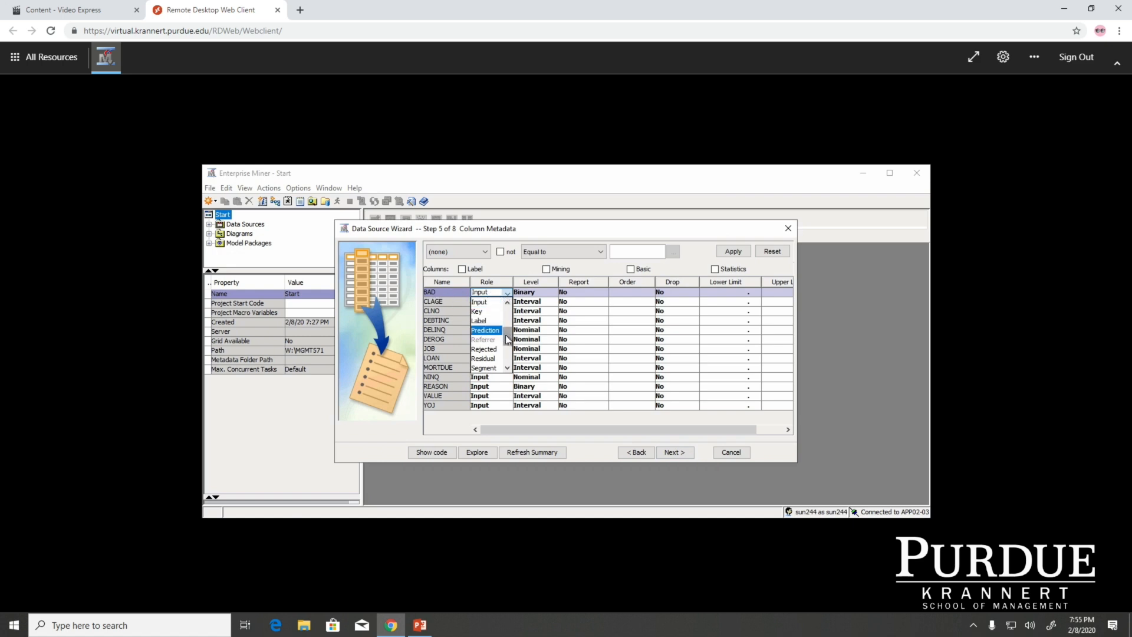
left_click_drag(505, 334, 506, 348)
left_click(496, 357)
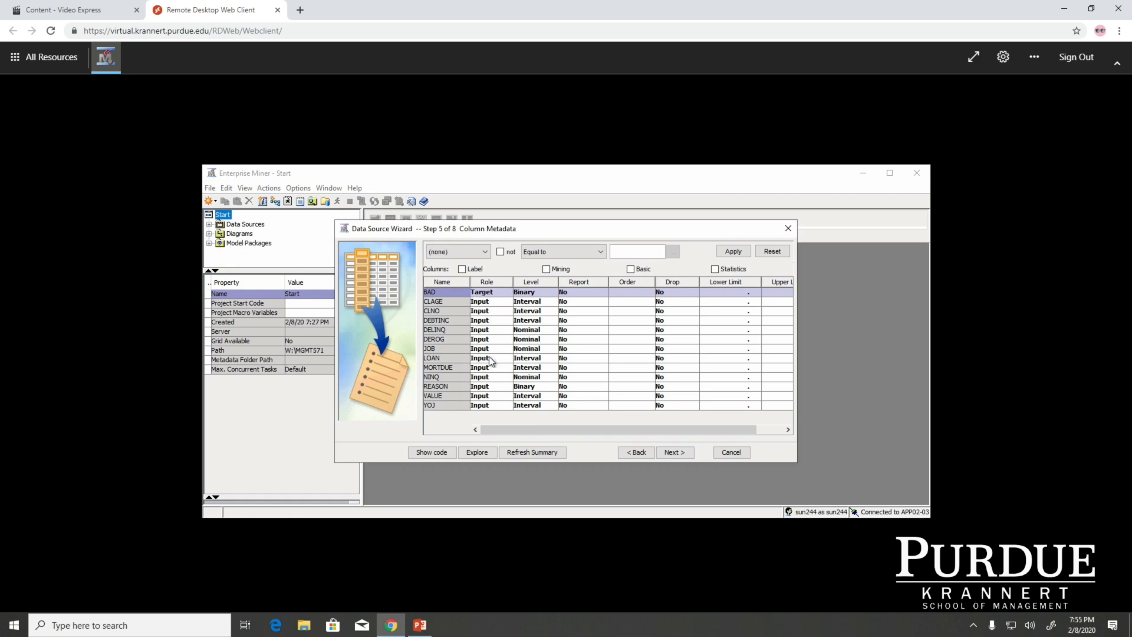
Examine the roles available for the BAD variable and briefly show the Label column in the column metadata
left_click(504, 293)
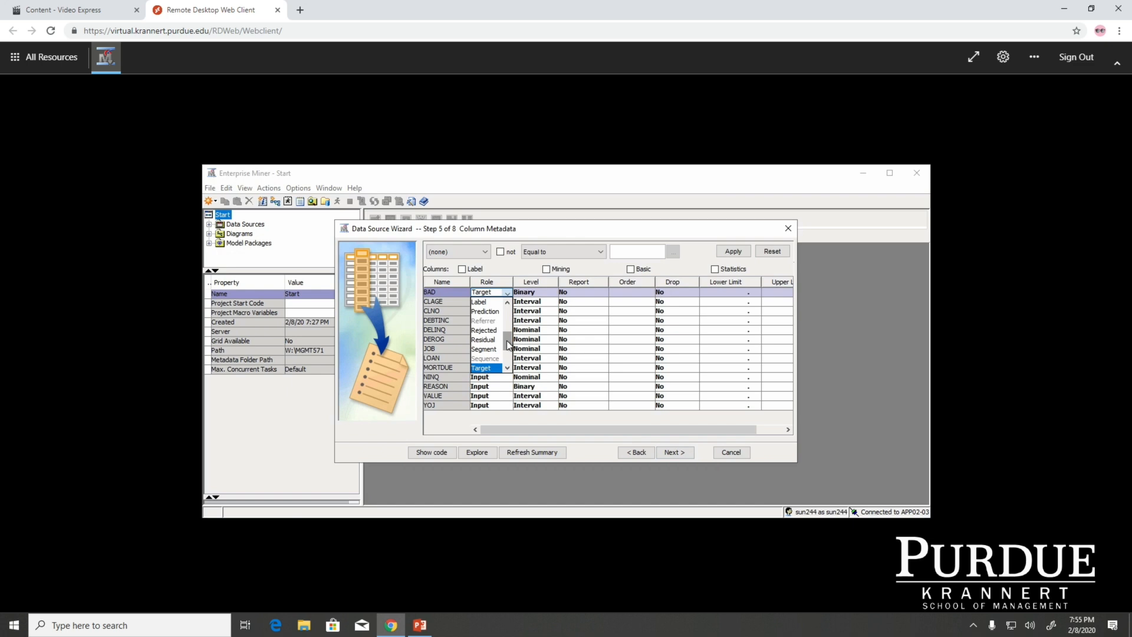
left_click_drag(508, 345, 510, 322)
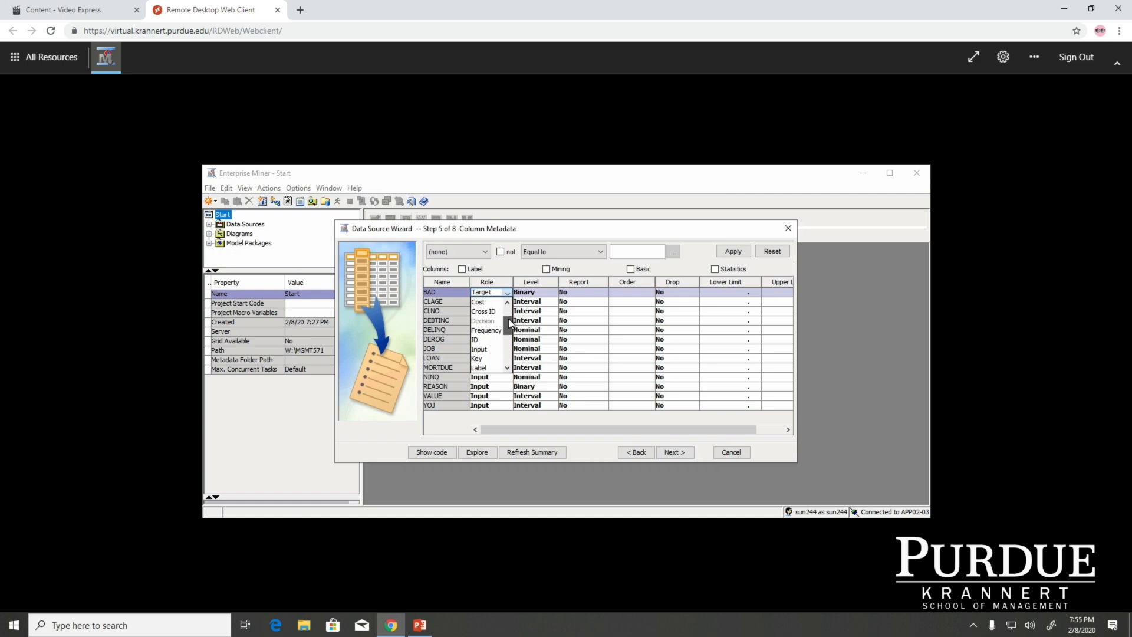
left_click_drag(508, 318, 509, 324)
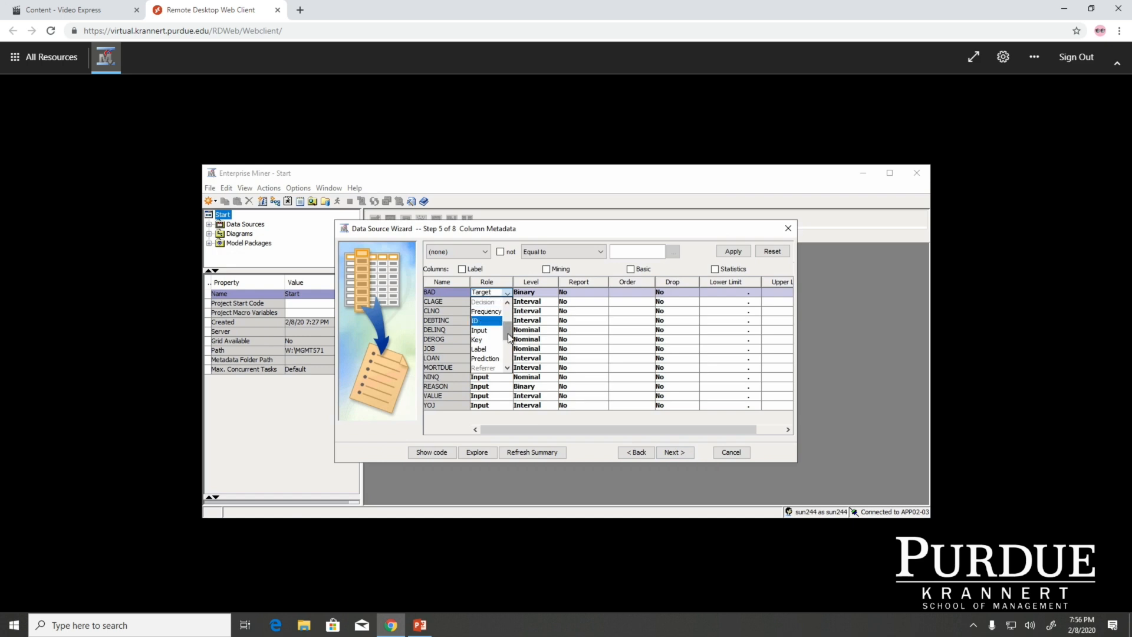
left_click_drag(508, 330, 508, 338)
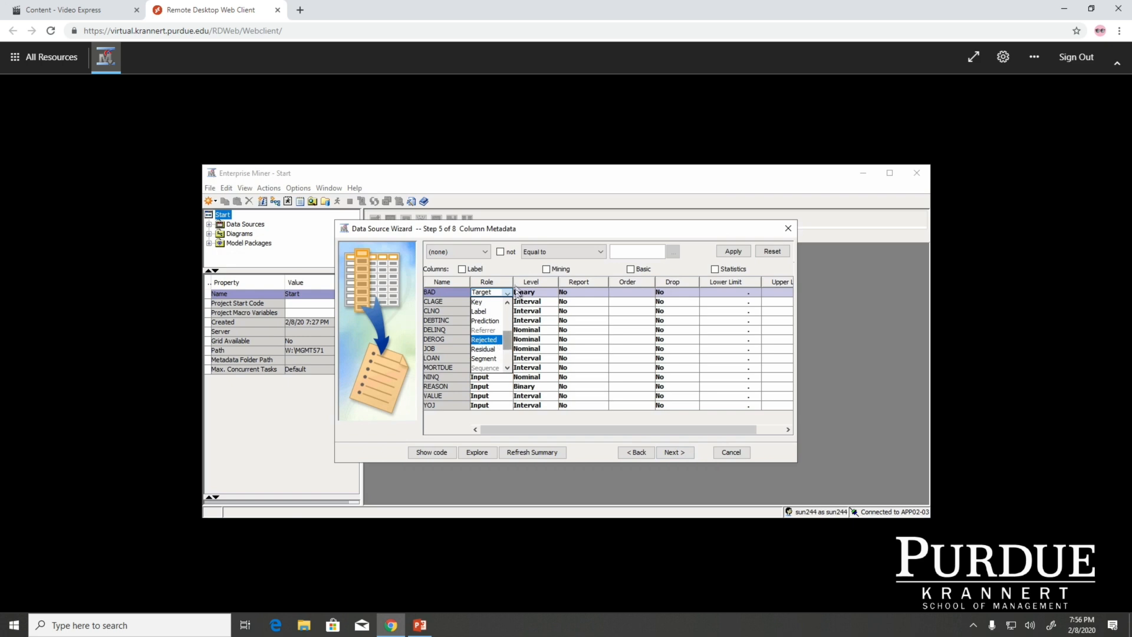
left_click(510, 261)
left_click(462, 269)
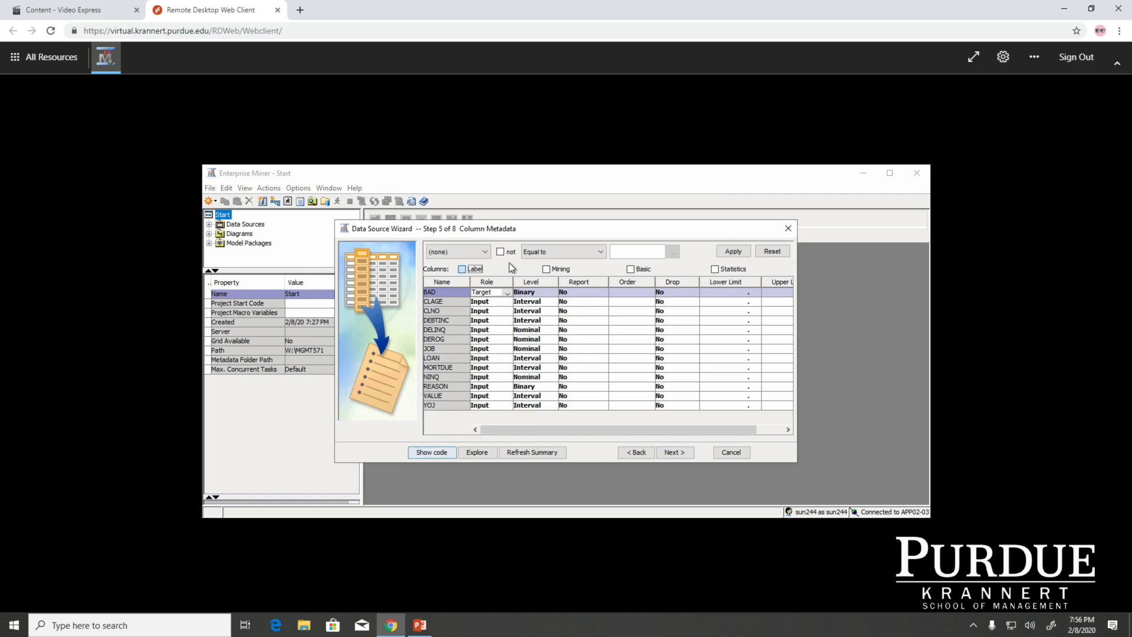
left_click(462, 269)
Finish the HMEQ data source with role Raw, without decision processing or a sample data set
left_click(681, 450)
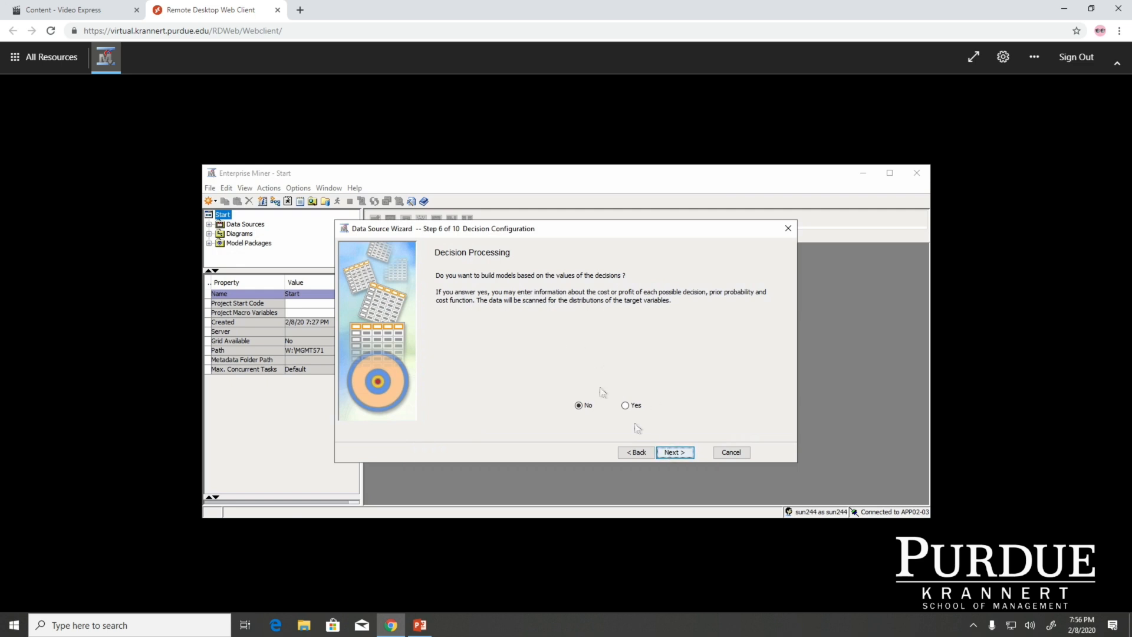
left_click(675, 452)
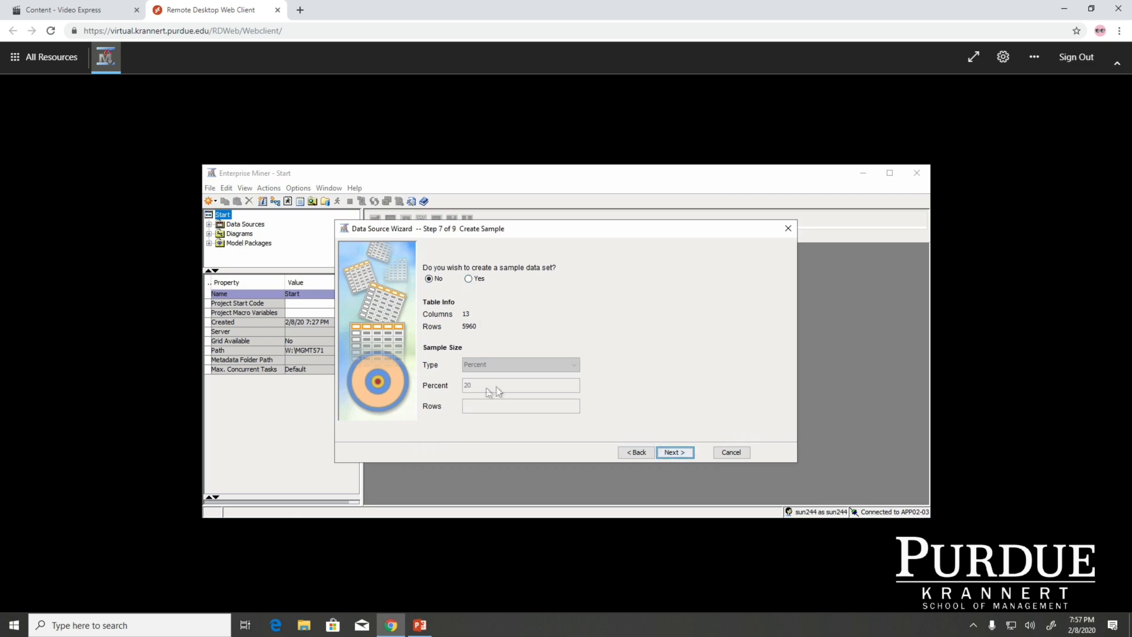
left_click(672, 452)
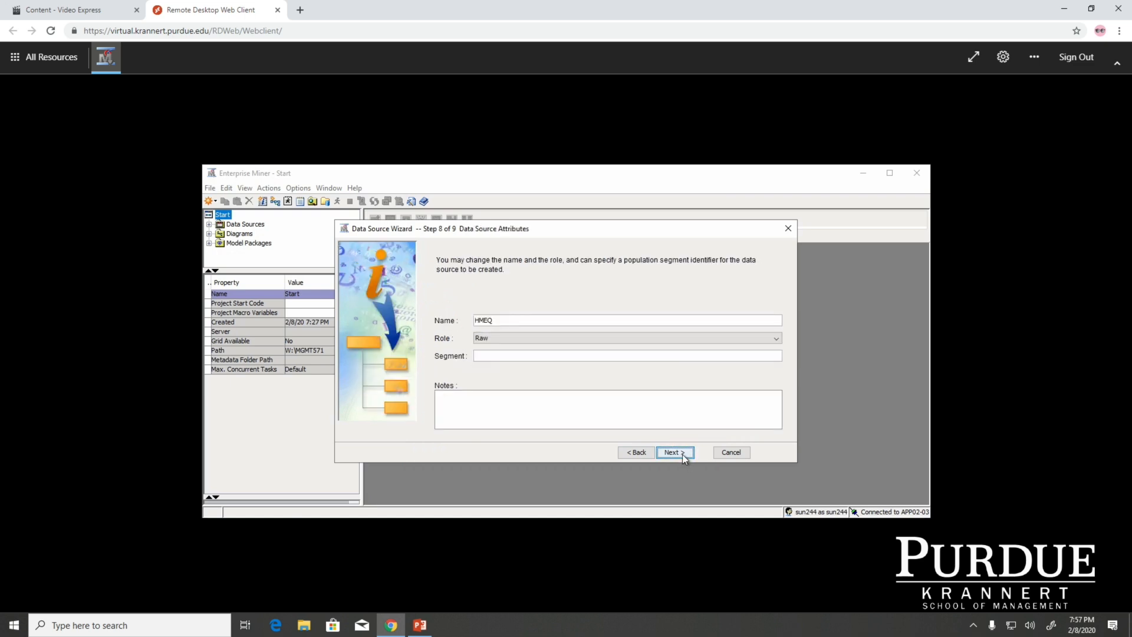
left_click(682, 454)
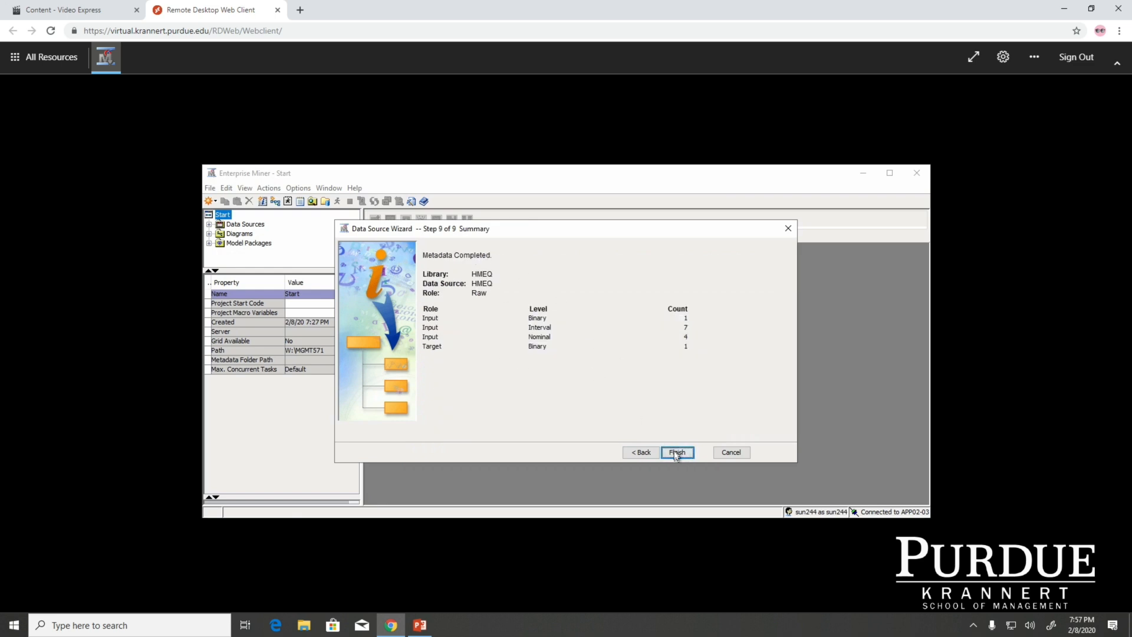
left_click(676, 453)
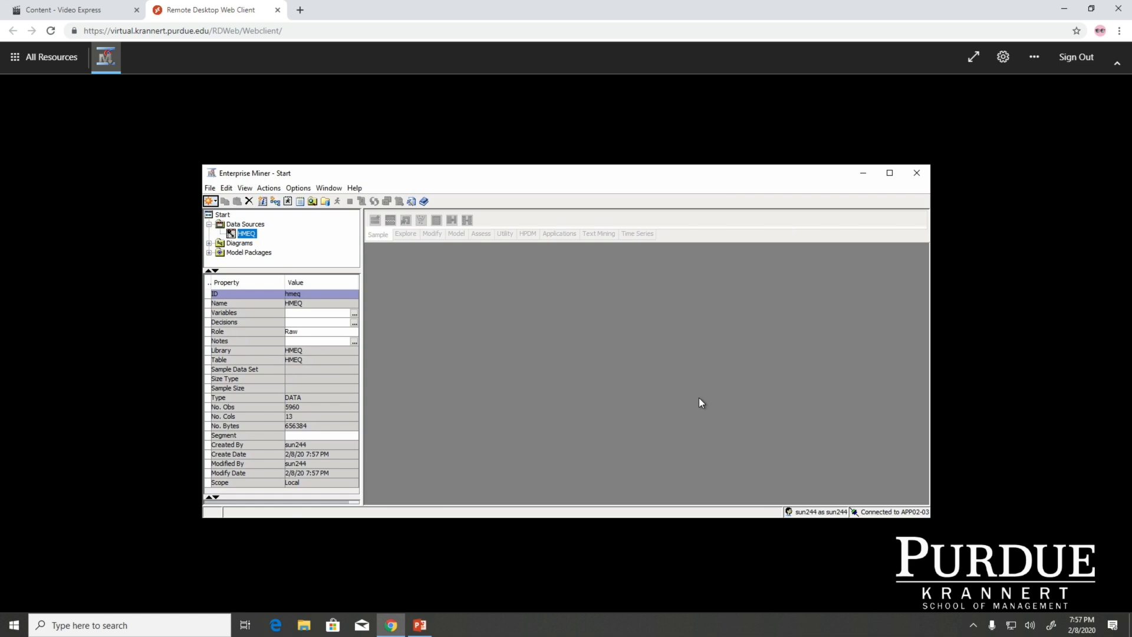
Switch to the PowerPoint slides and go to the slide "4. Create a Process Flow Diagram"
left_click(419, 625)
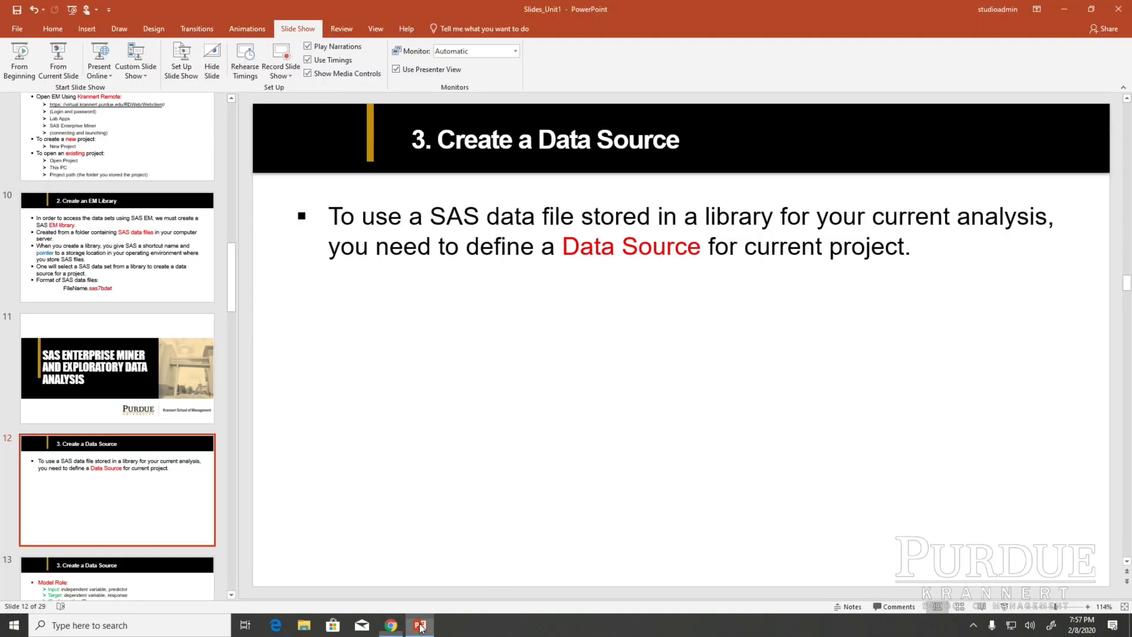
key("Down")
left_click(63, 472)
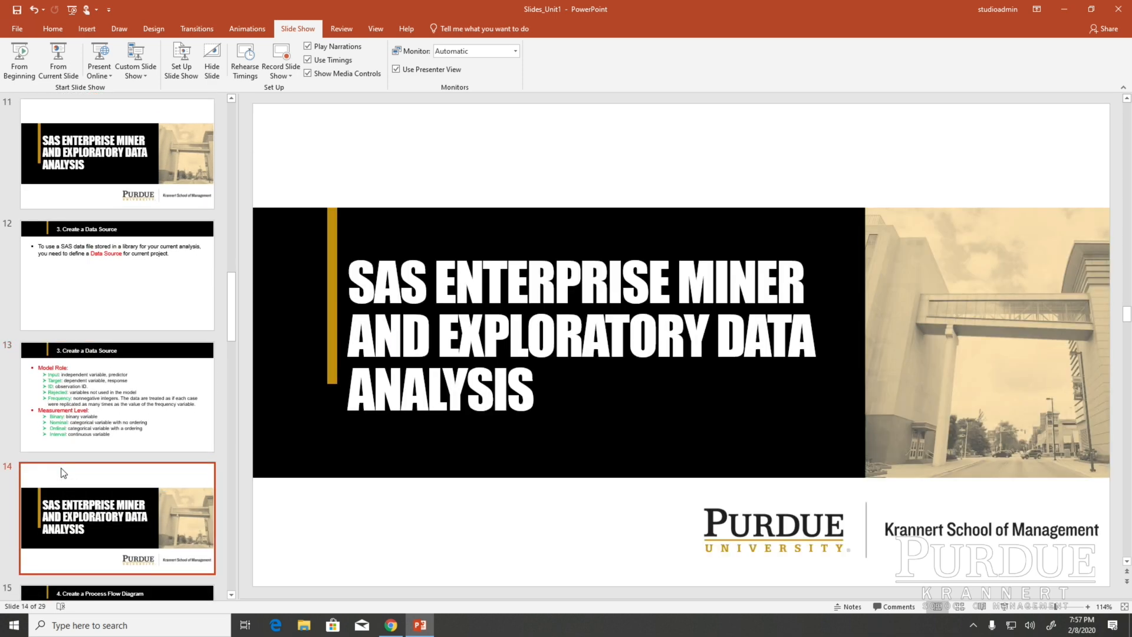
key("Down")
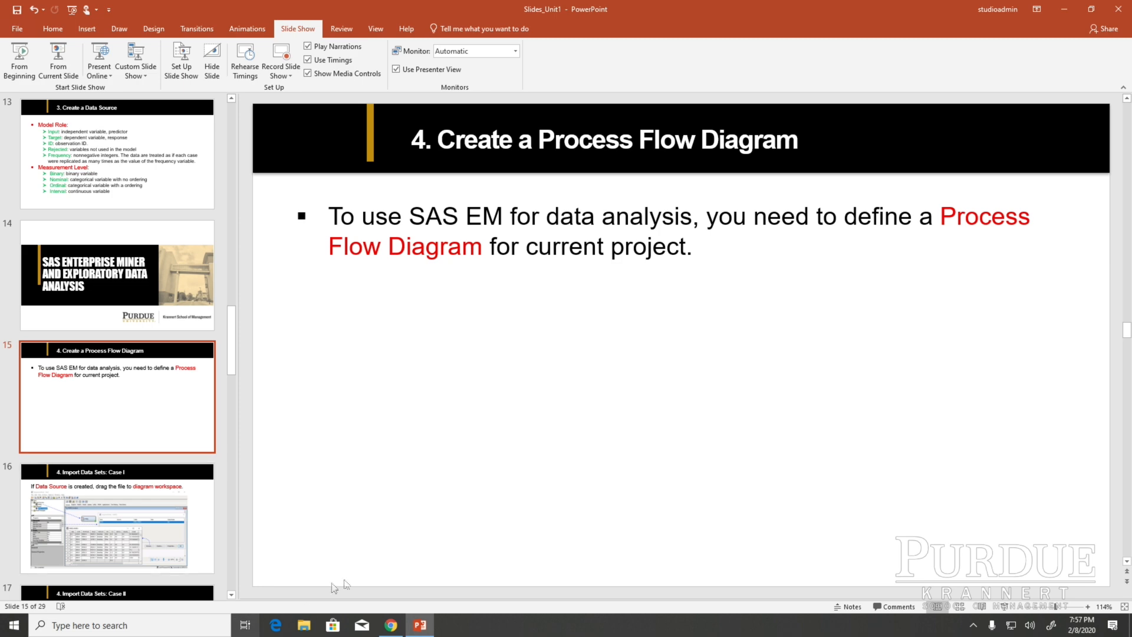
Switch back to SAS Enterprise Miner and create a new diagram named "HMEQ analysis" in the Start project
left_click(391, 625)
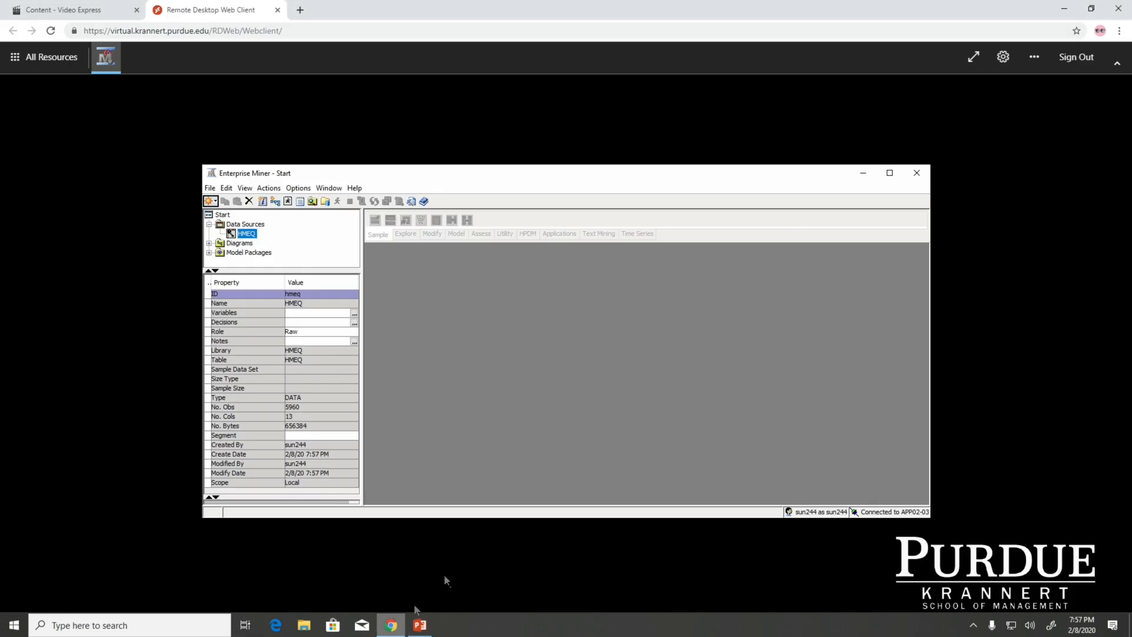
left_click(209, 189)
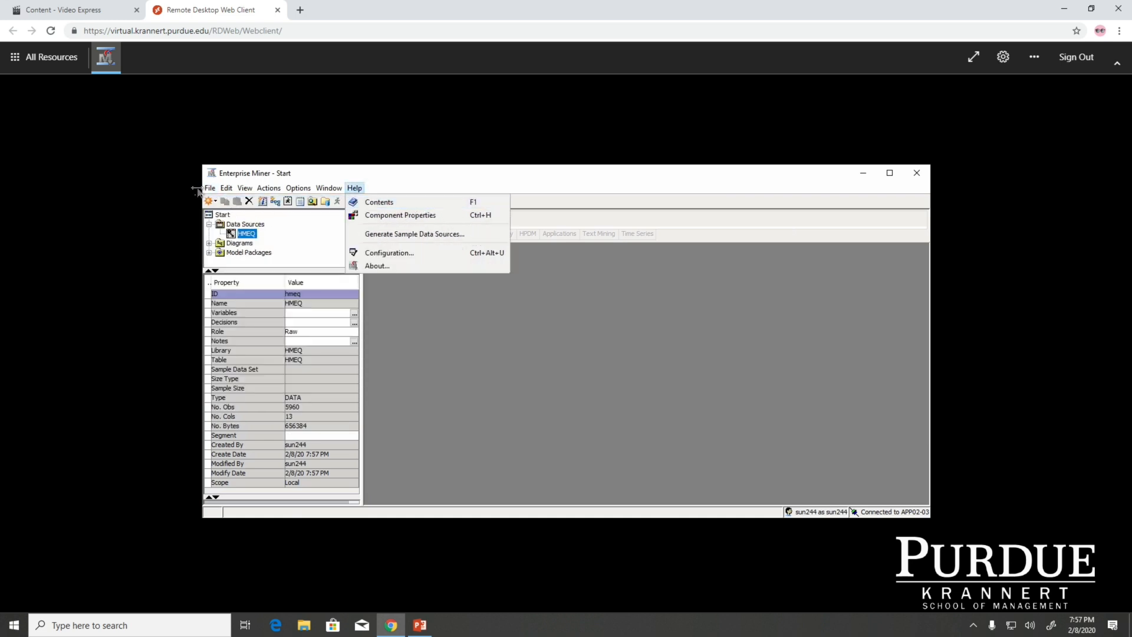
mouse_move(210, 187)
mouse_move(270, 204)
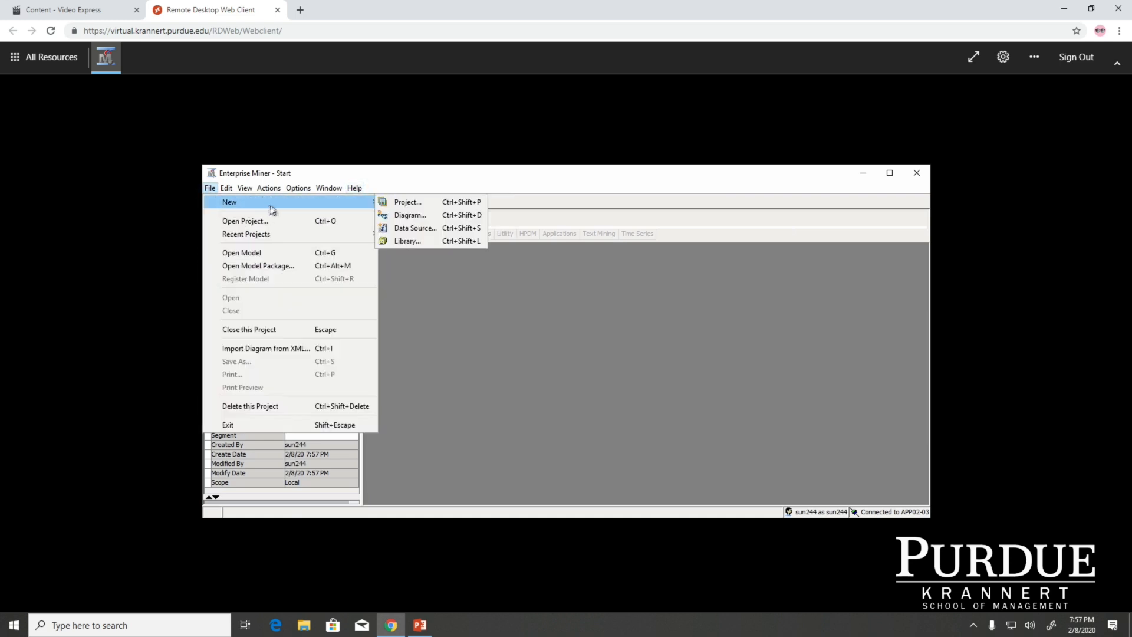
left_click(406, 212)
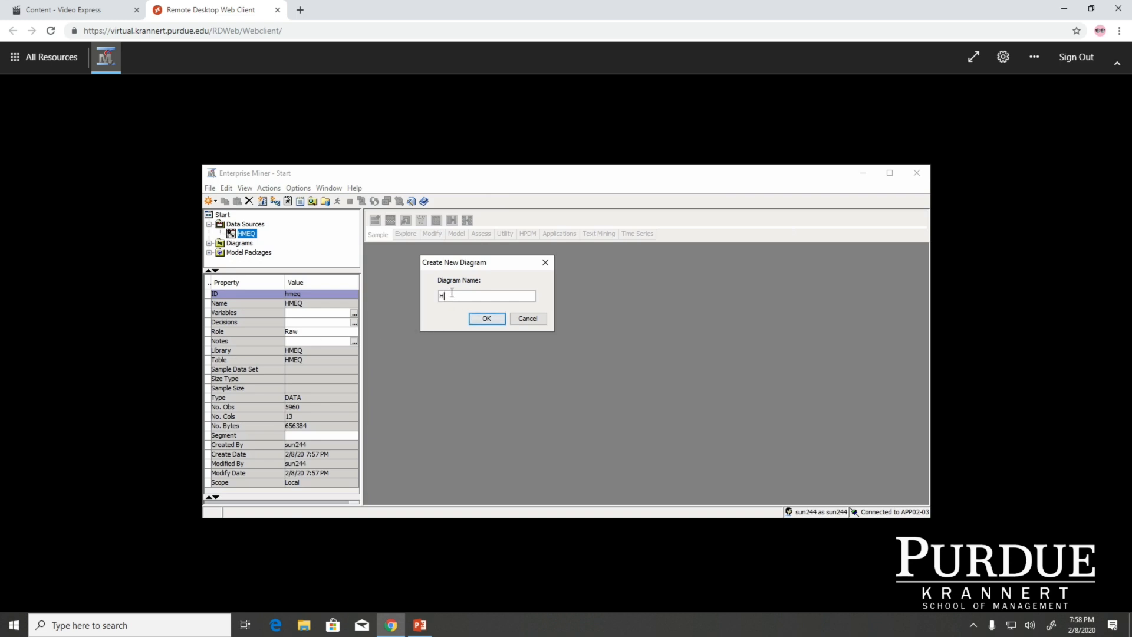
type("HMEQ analysis")
left_click(487, 319)
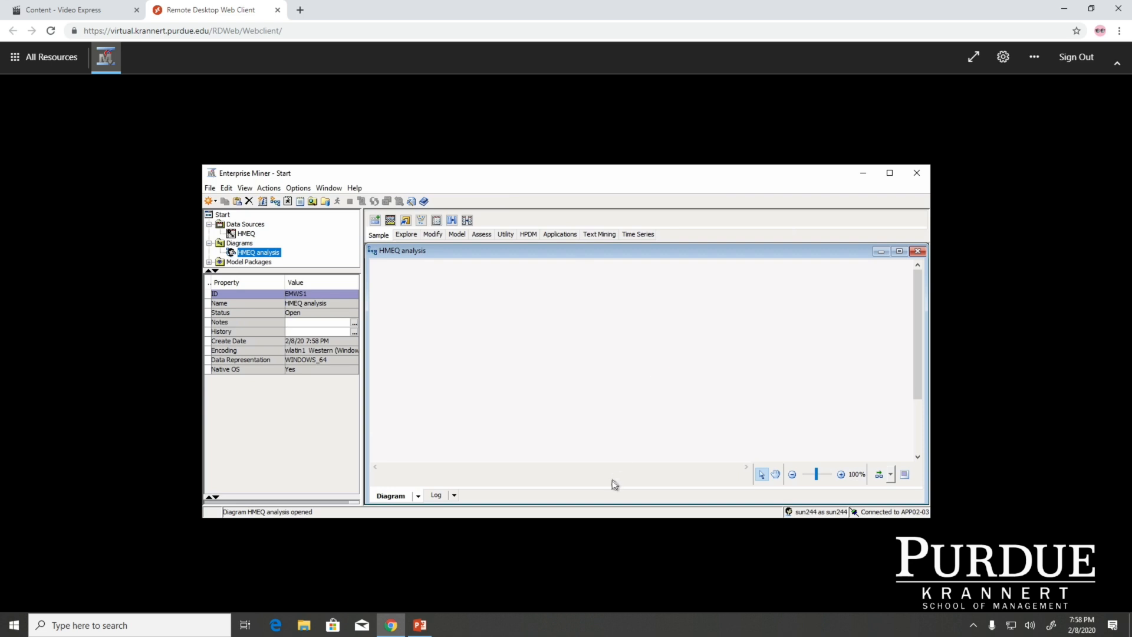
View the slide "4. Import Data Sets: Case I" in PowerPoint and return to Enterprise Miner
left_click(418, 627)
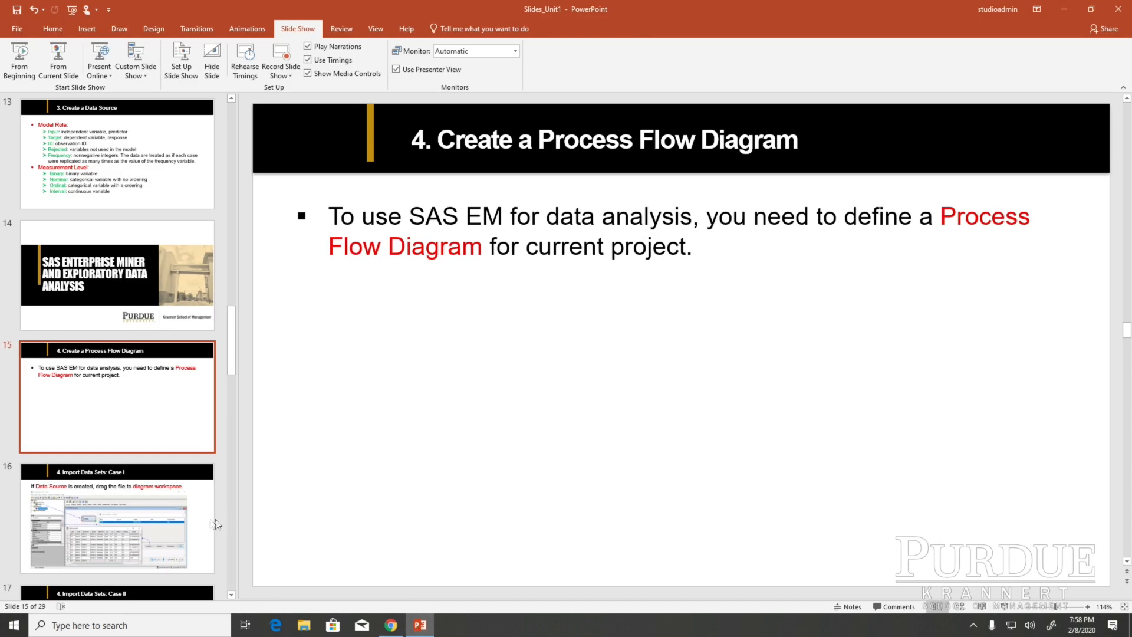
left_click(152, 519)
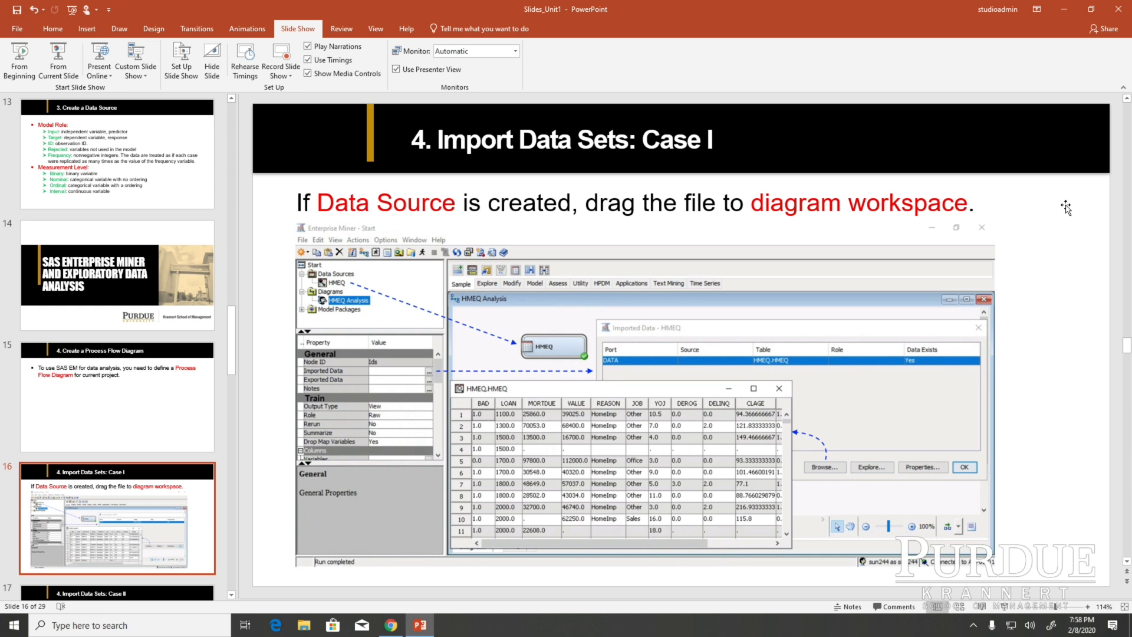
left_click(420, 625)
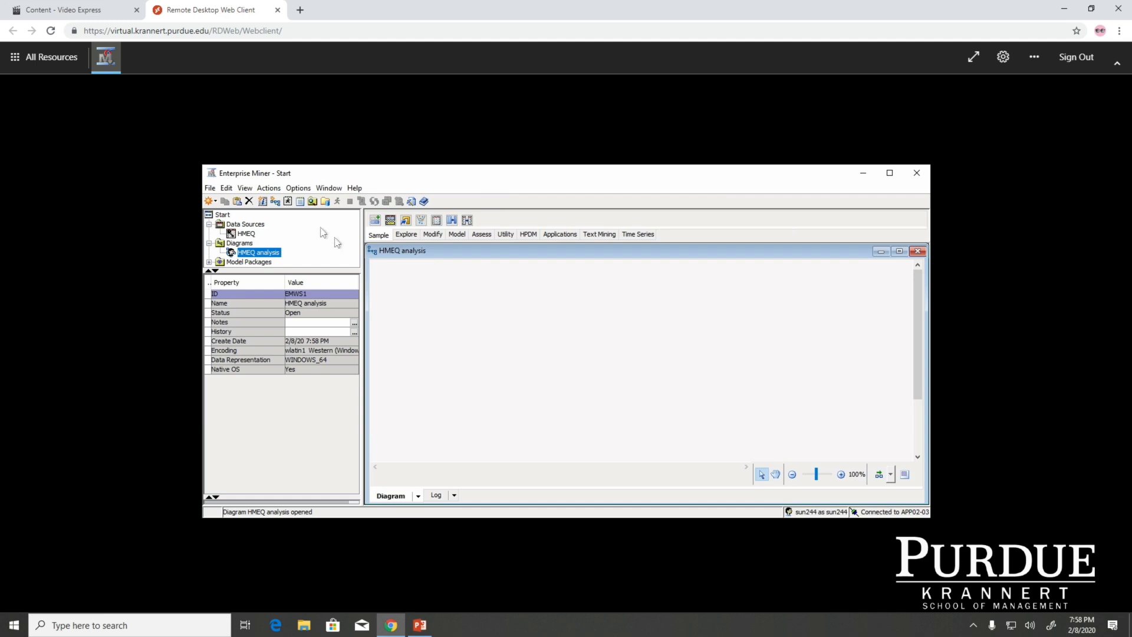
Place the HMEQ data source as an input node in the upper part of the HMEQ analysis diagram
left_click(246, 234)
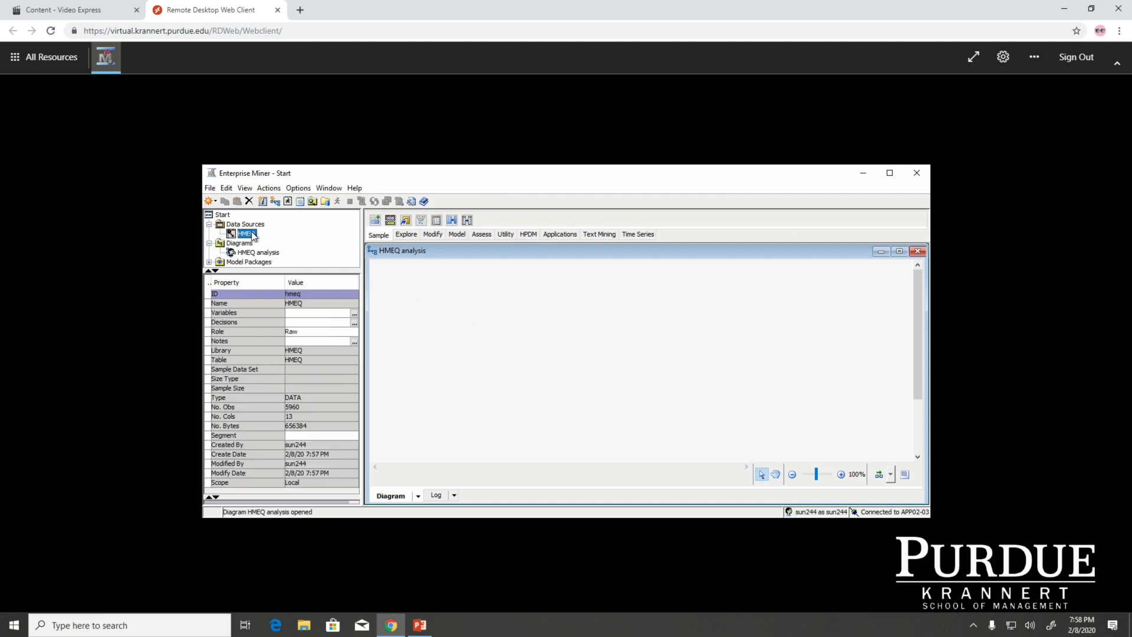
left_click_drag(252, 236, 435, 299)
left_click(535, 339)
left_click(466, 309)
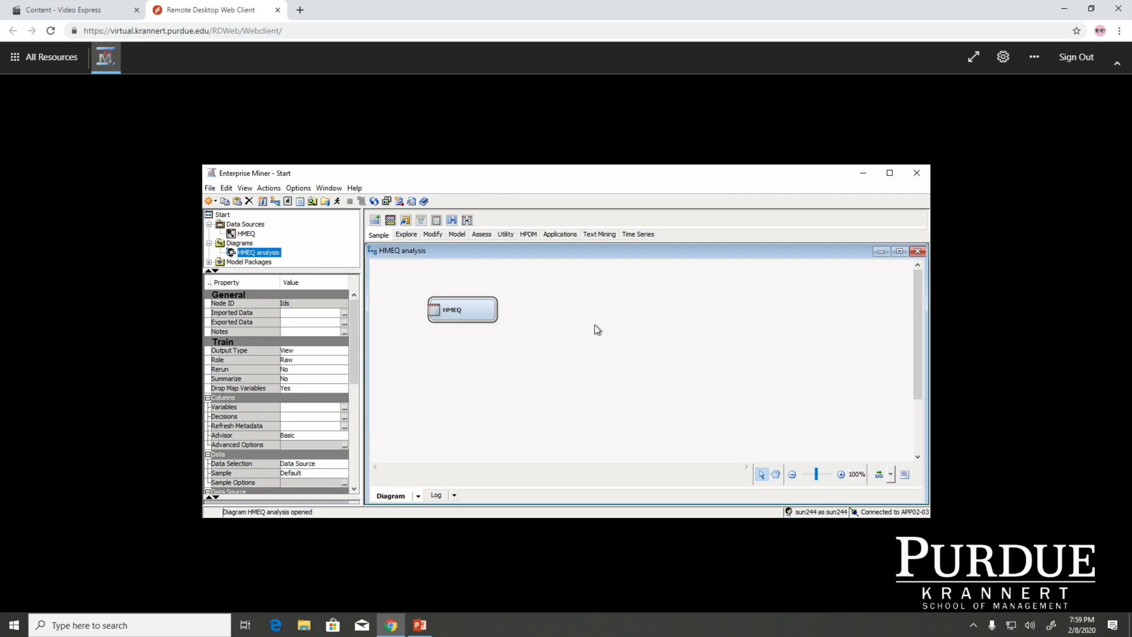
View the slide "4. Import Data Sets: Case II" in PowerPoint and return to Enterprise Miner
left_click(419, 626)
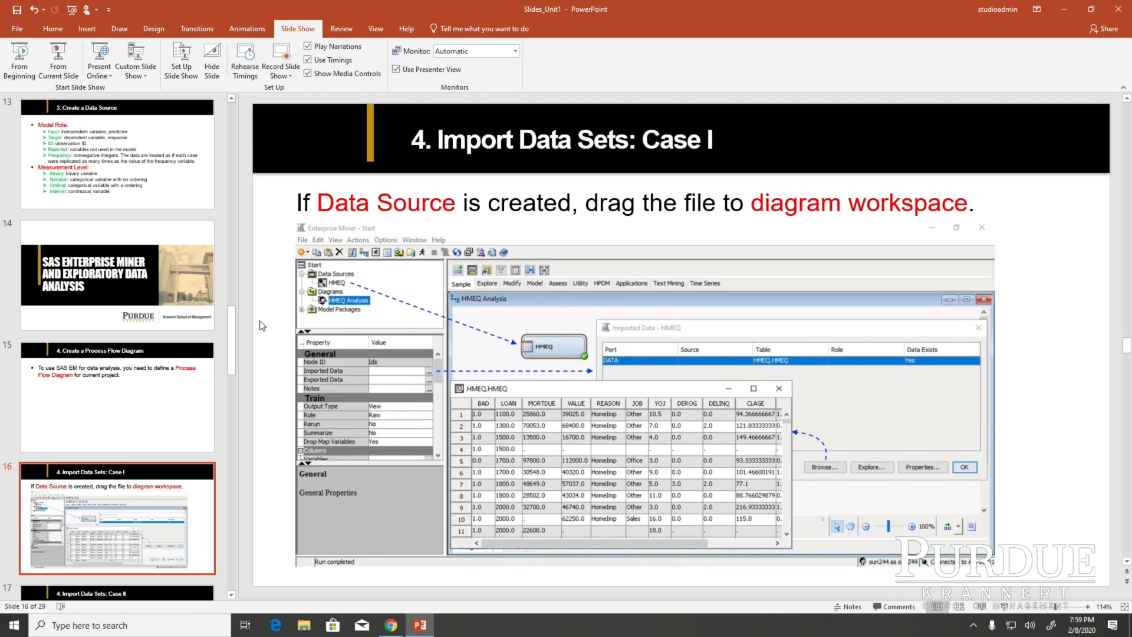
scroll(262, 326, "down", 1)
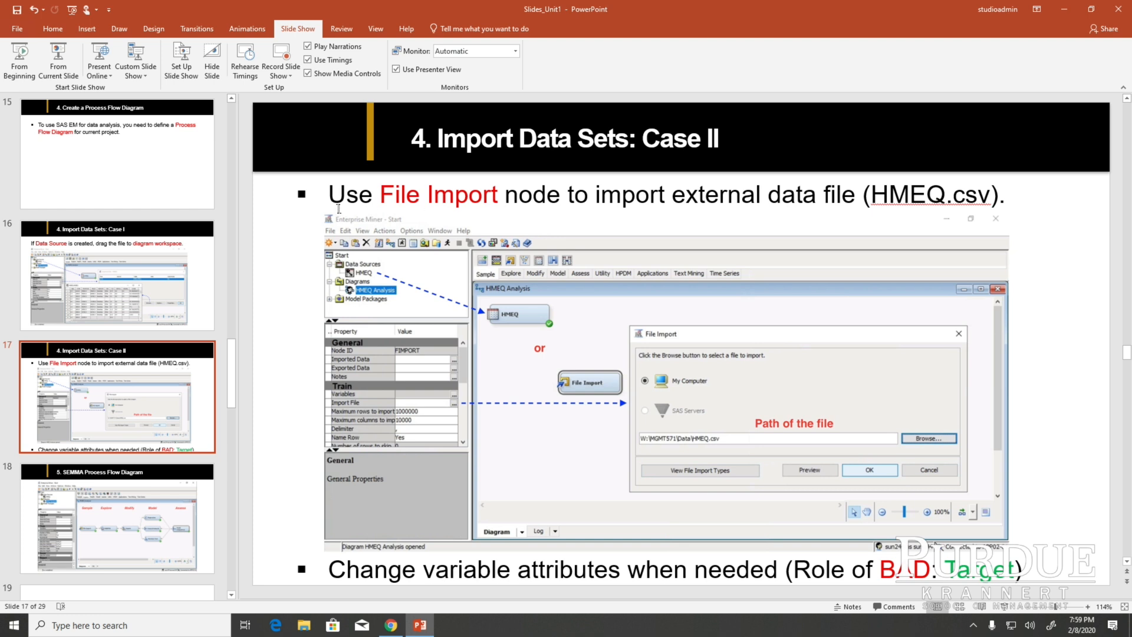
left_click(415, 627)
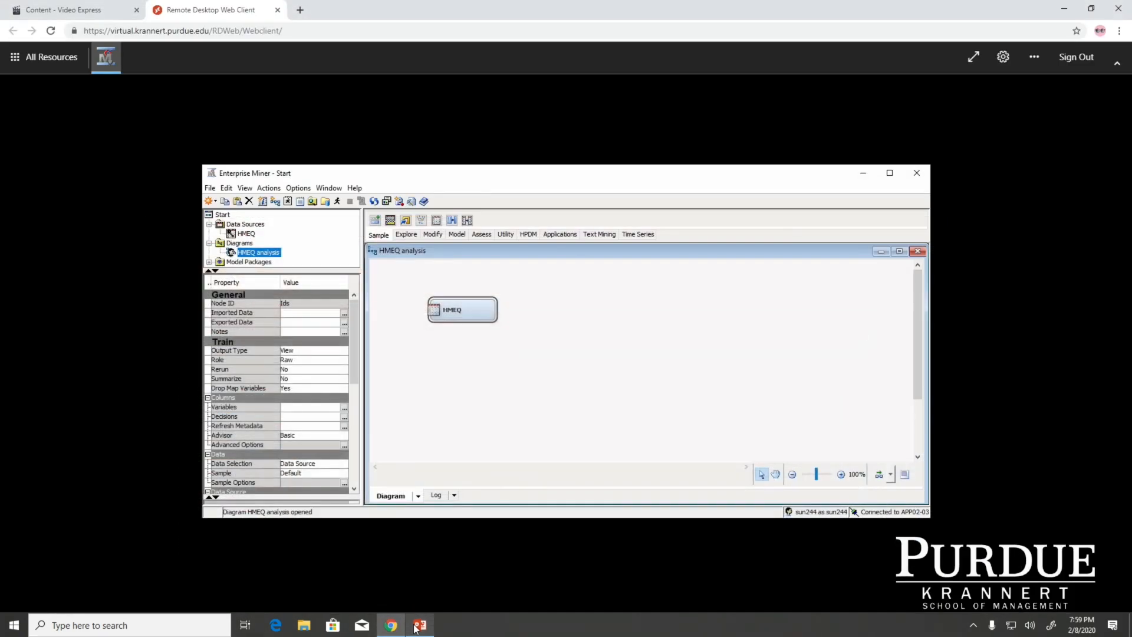
Add a File Import node from the Sample group to the diagram and position it below the HMEQ node
left_click(591, 407)
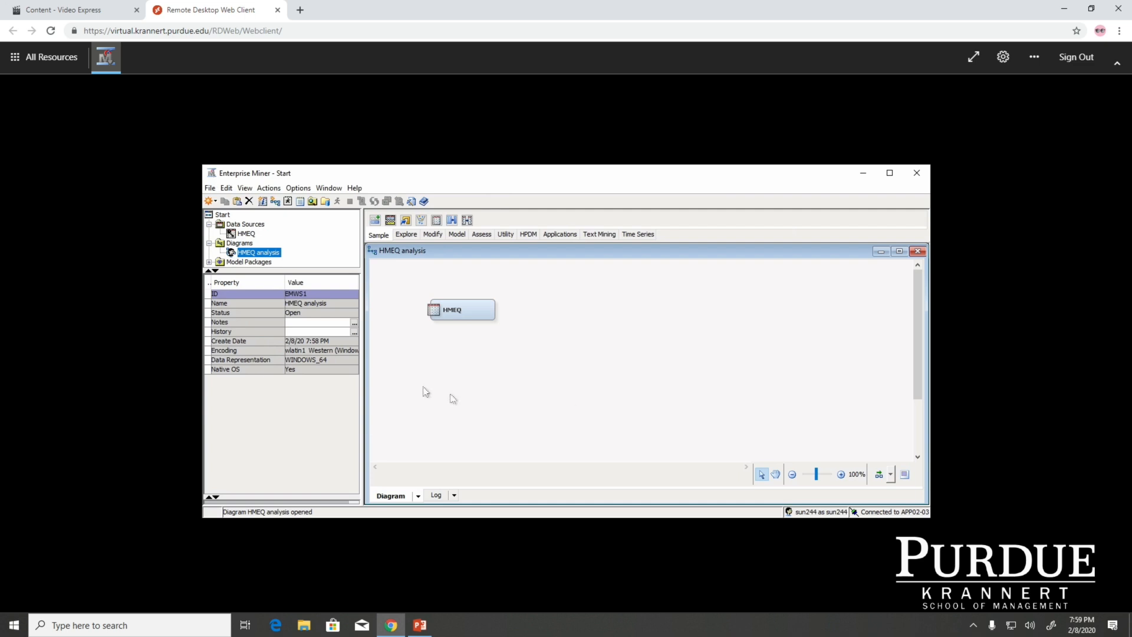
right_click(461, 361)
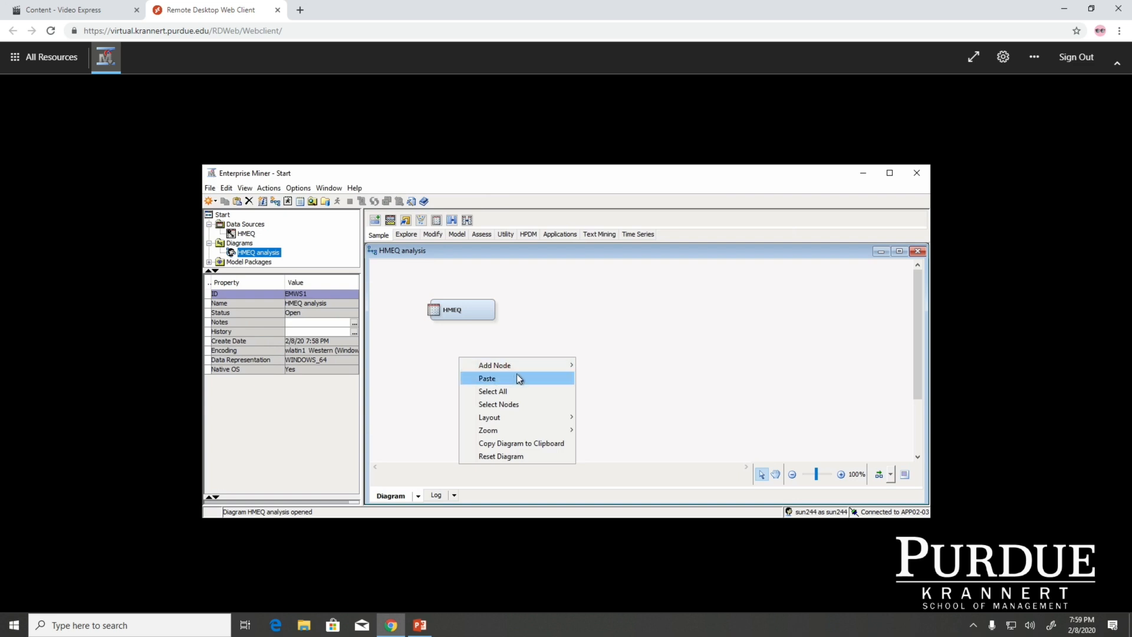
mouse_move(520, 368)
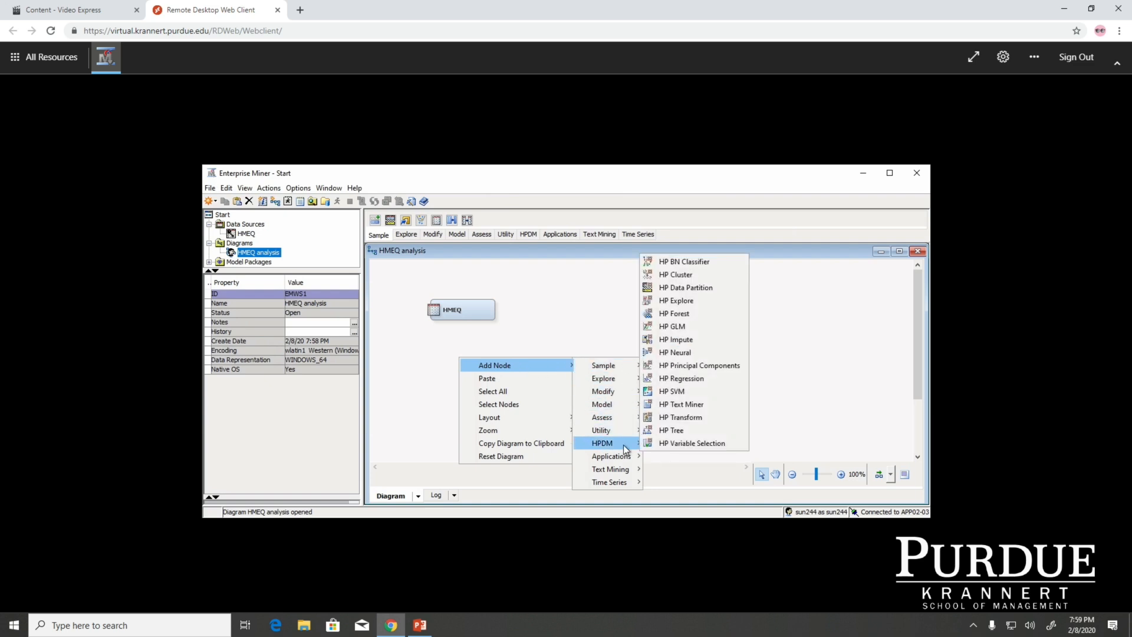
mouse_move(613, 365)
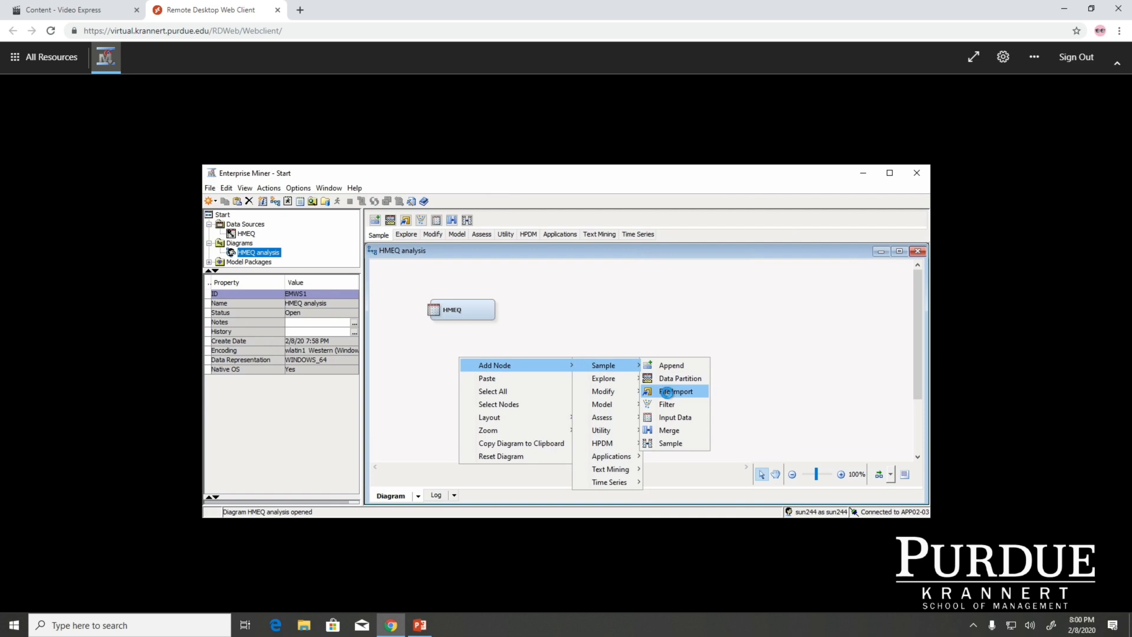
left_click(667, 391)
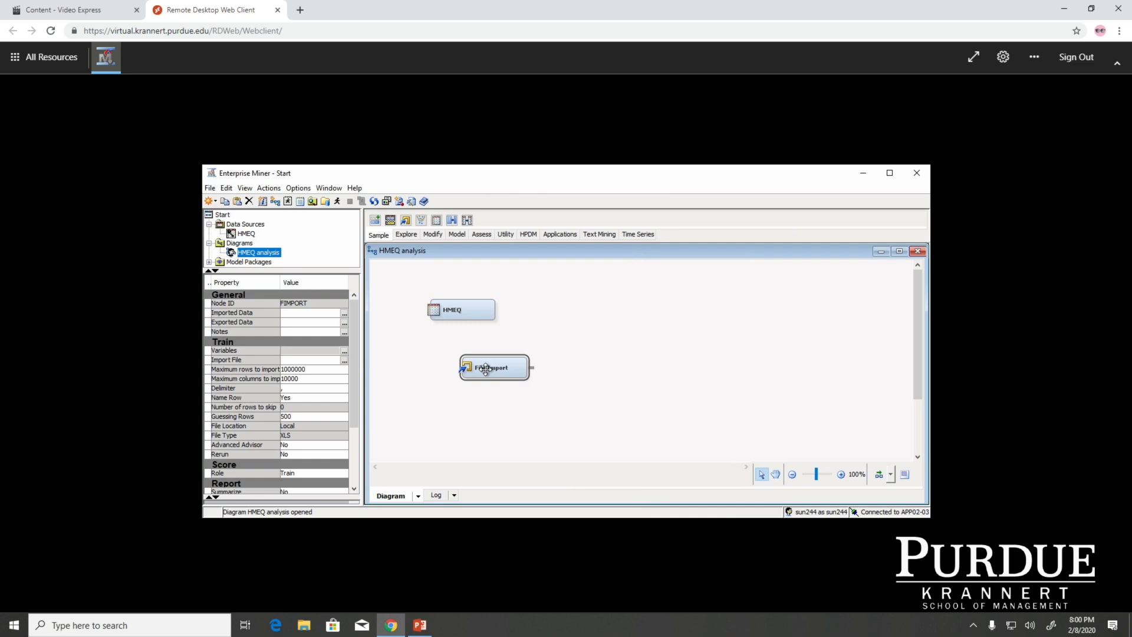
left_click_drag(485, 368, 448, 372)
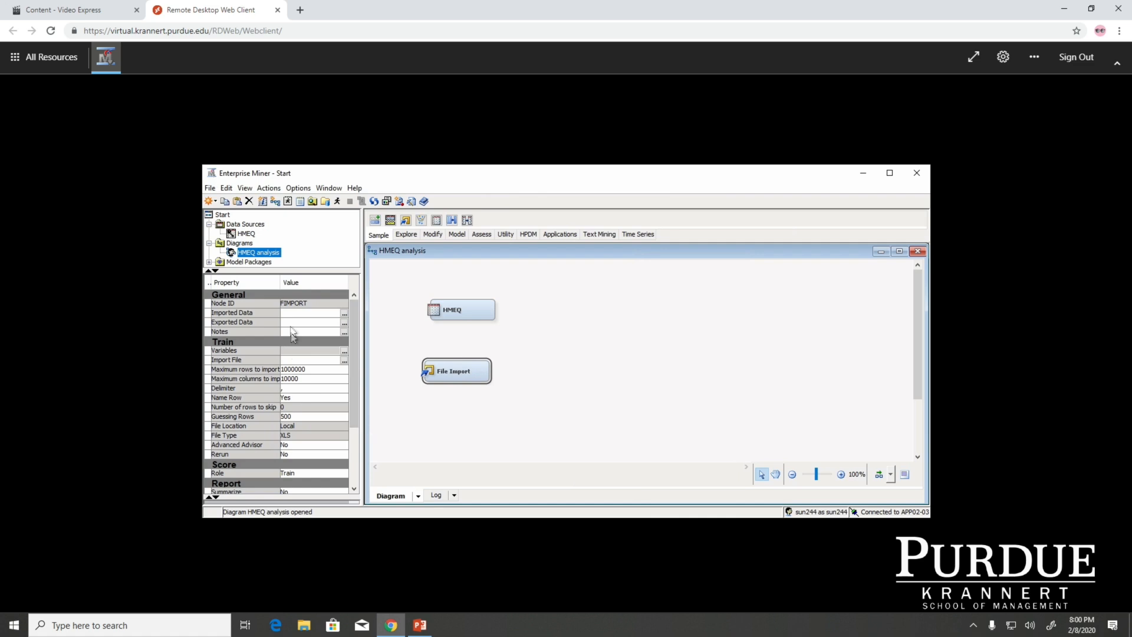
Set the File Import node's import file to HMEQ.csv from the W:\MGMT571\Data folder on My Computer
left_click(344, 362)
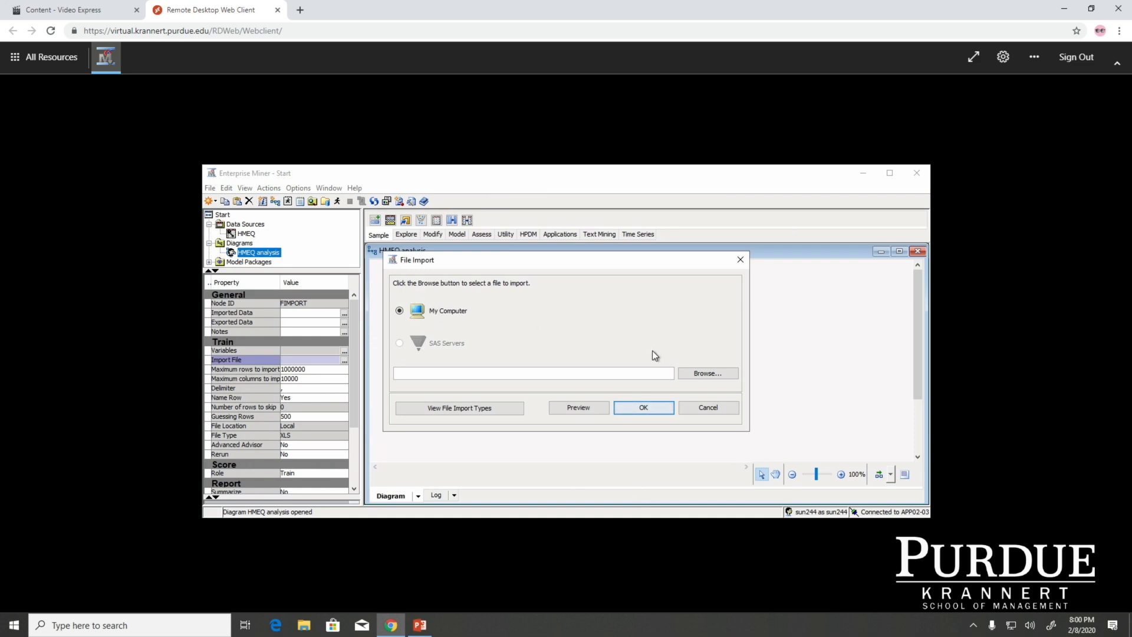
left_click(708, 370)
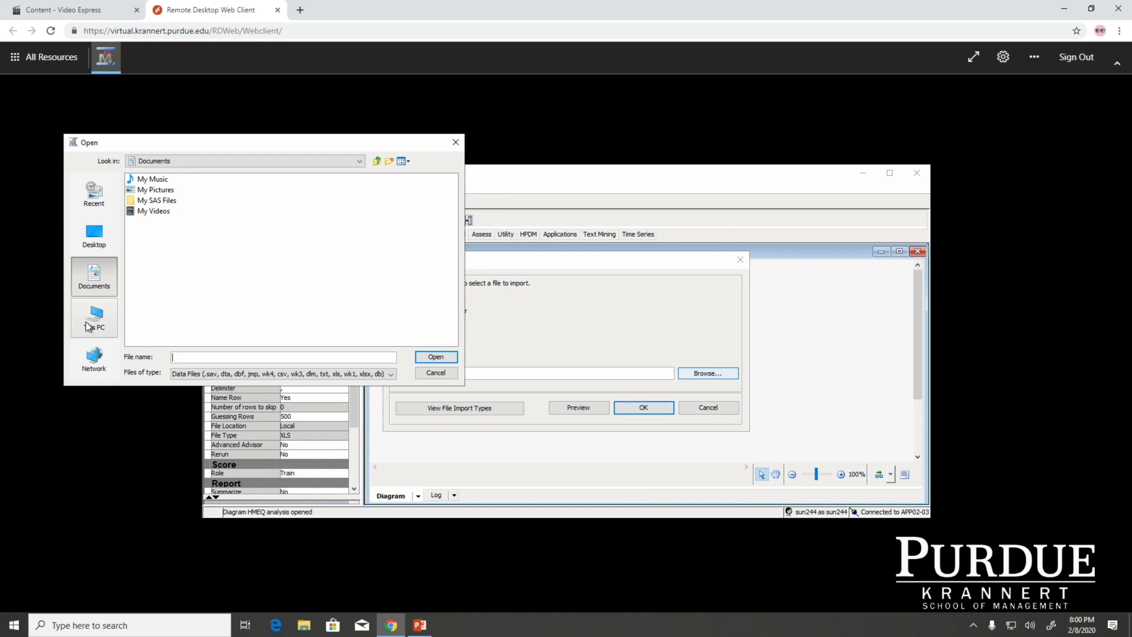
left_click(95, 317)
left_click(173, 275)
double_click(172, 274)
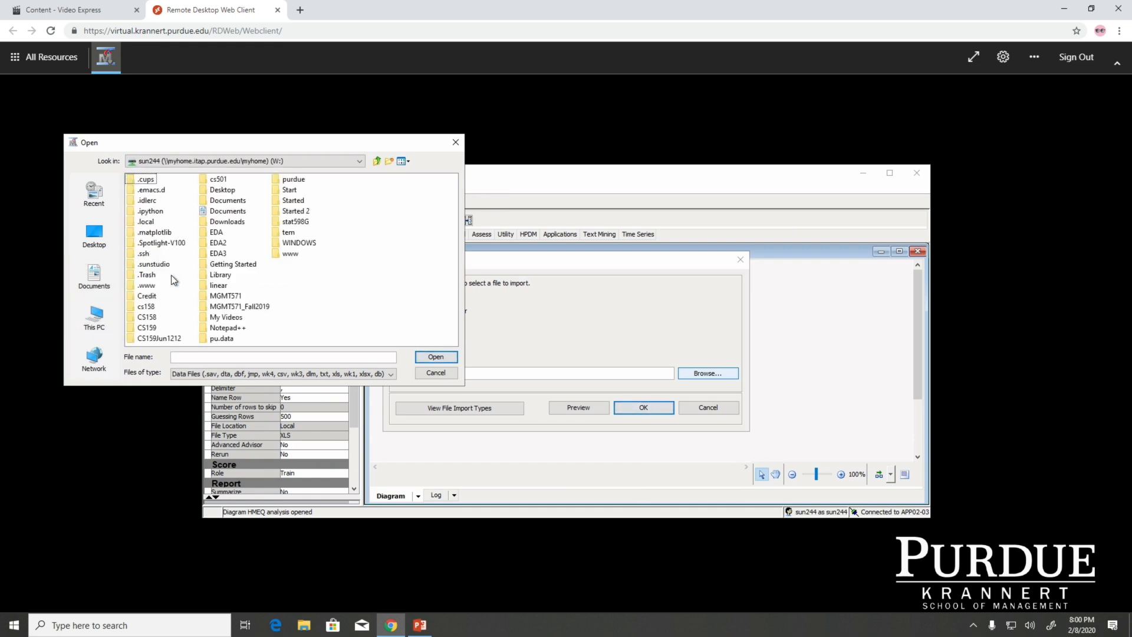
double_click(231, 296)
double_click(145, 180)
left_click(147, 180)
left_click(435, 357)
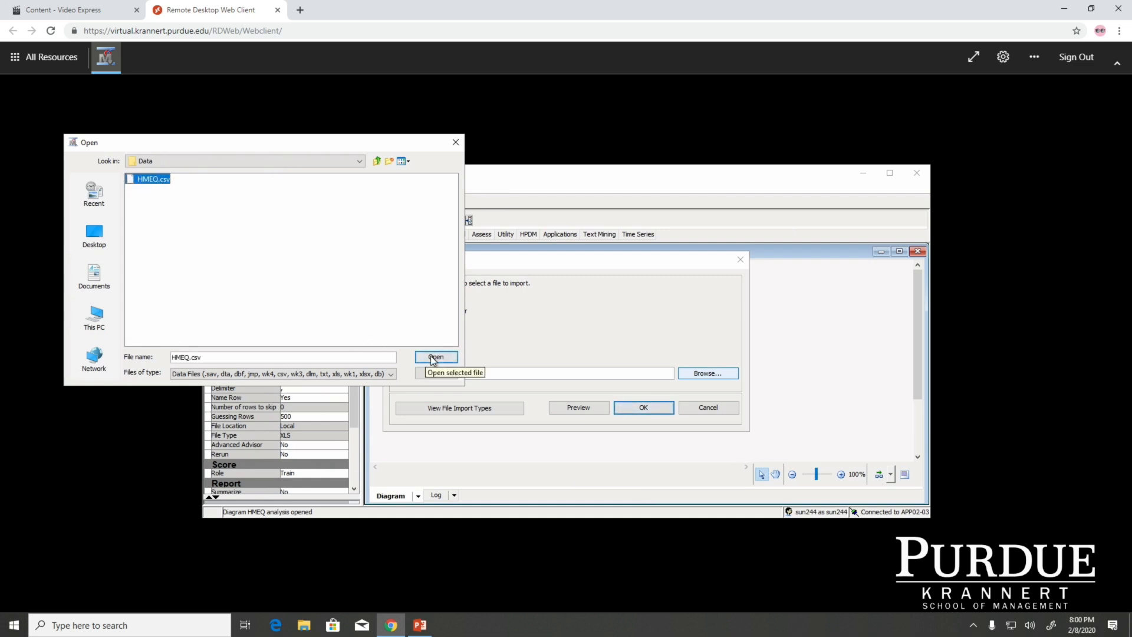
left_click(657, 409)
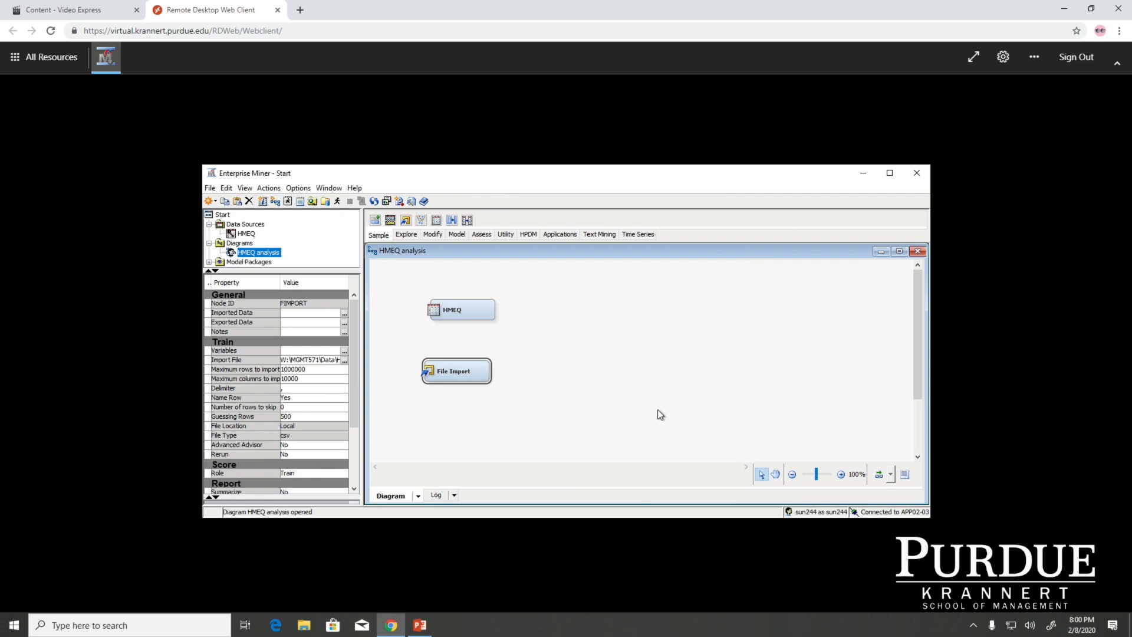
Run the File Import node to load the selected CSV file and close the run status message
right_click(458, 369)
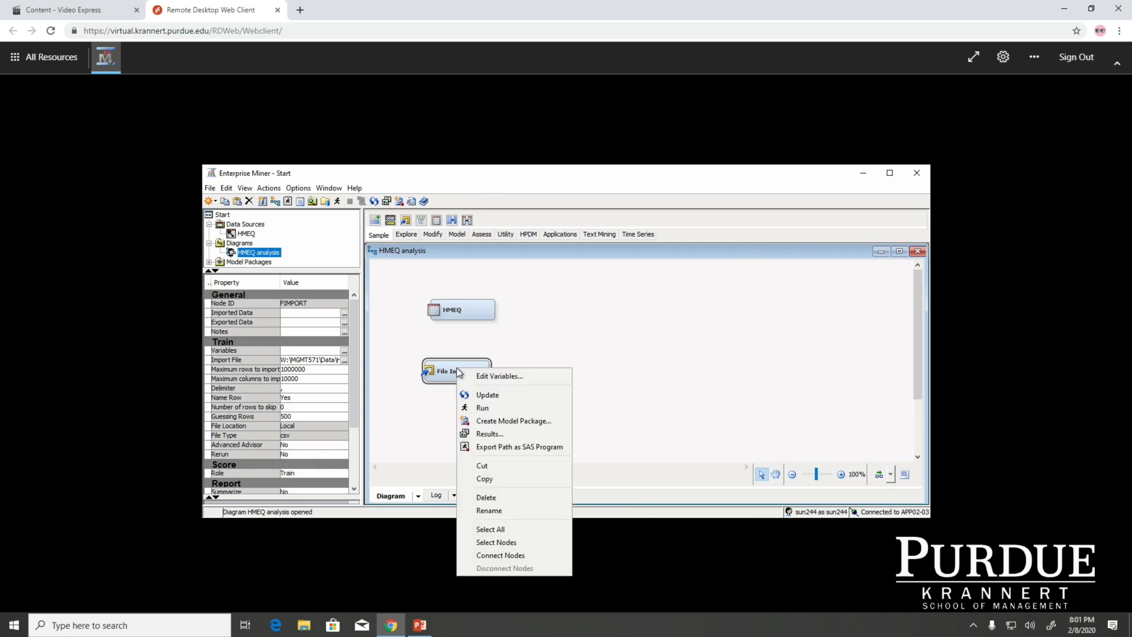
left_click(485, 407)
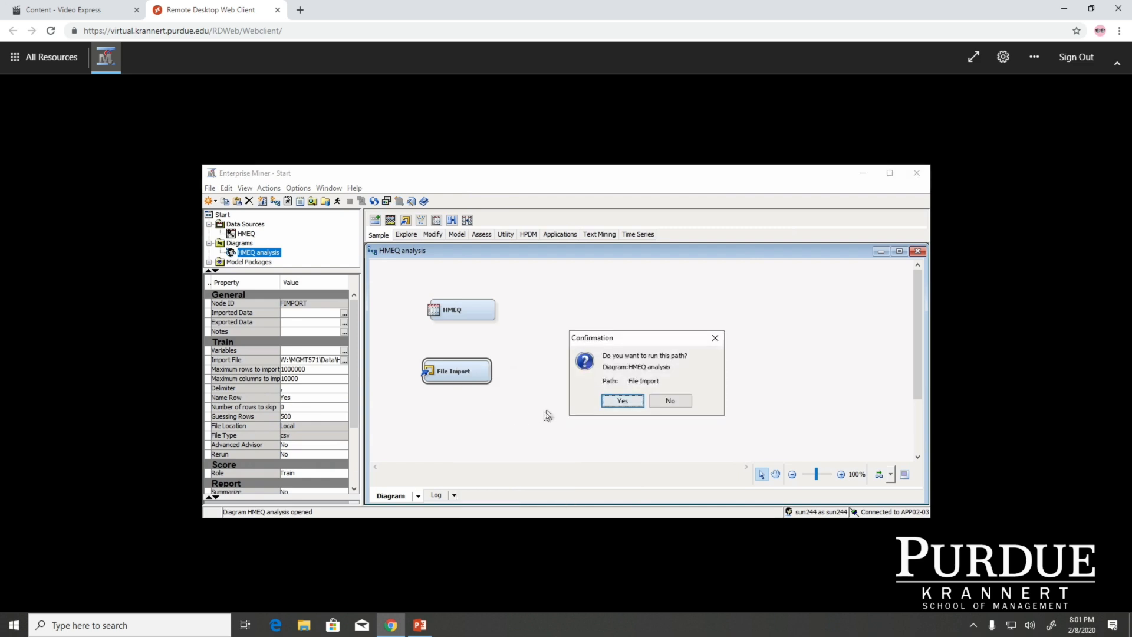
left_click(619, 401)
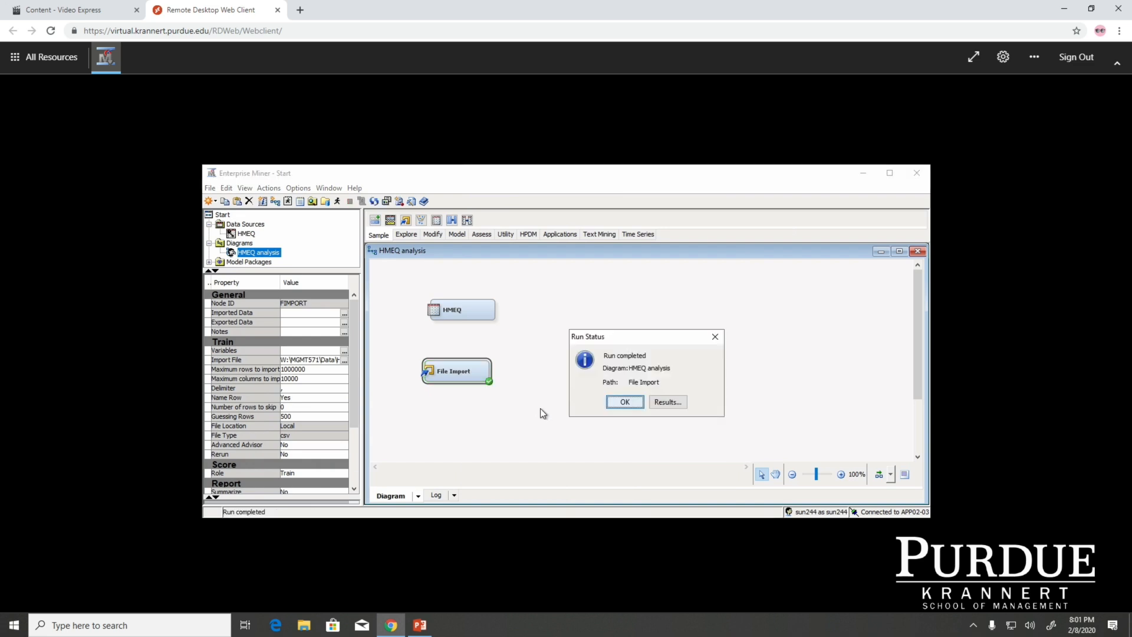
left_click(634, 407)
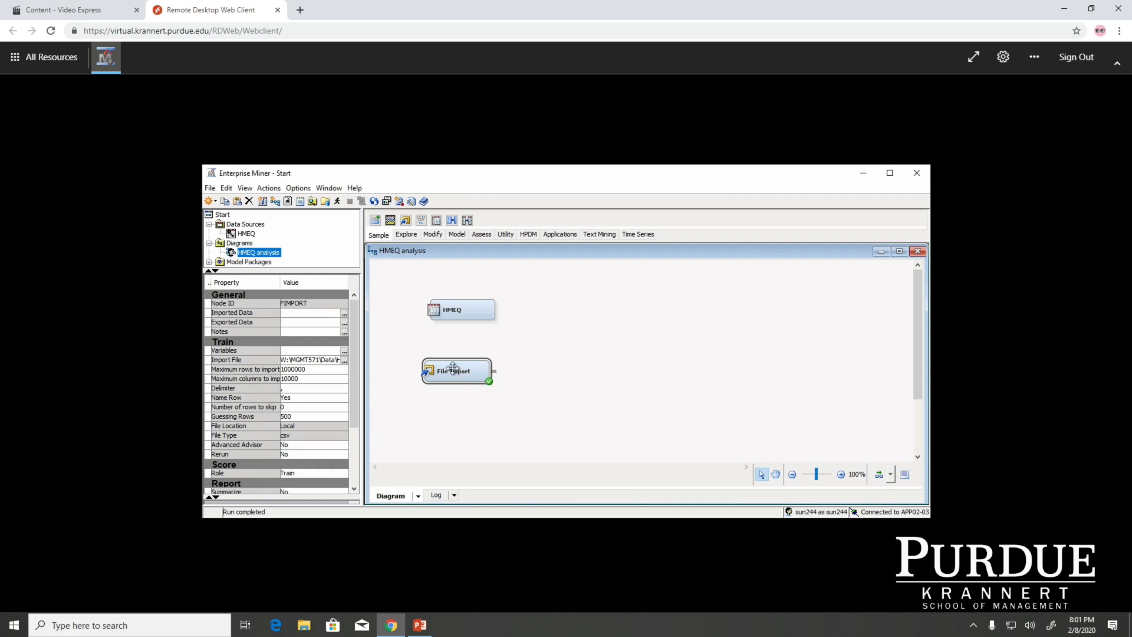
Change the role of the BAD variable to Target in the File Import node's variables
left_click(343, 351)
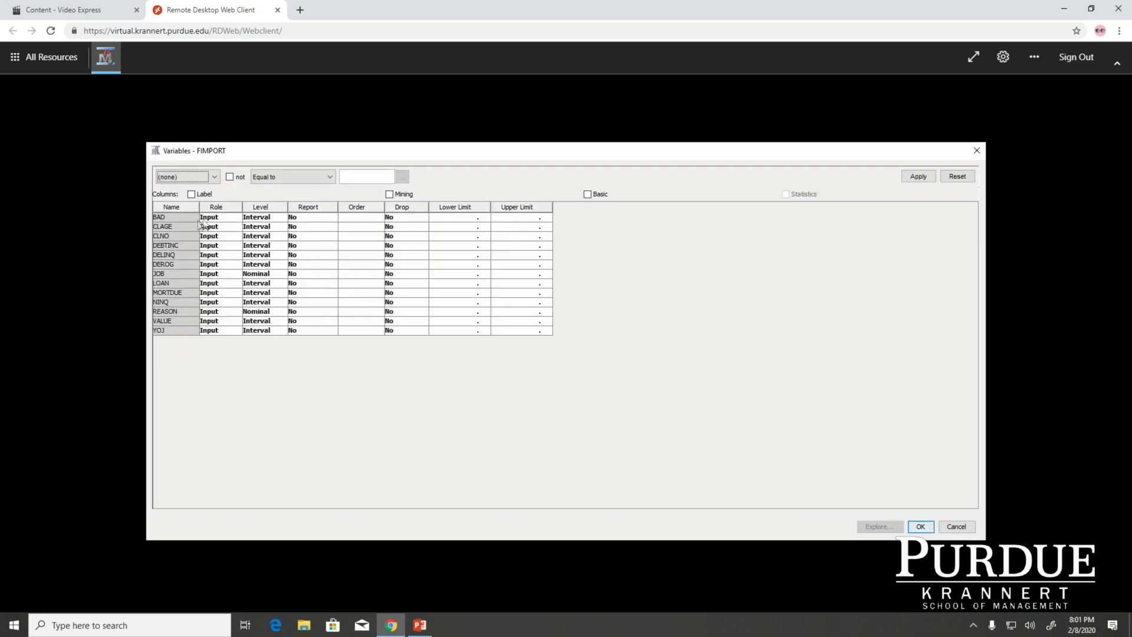
left_click(166, 220)
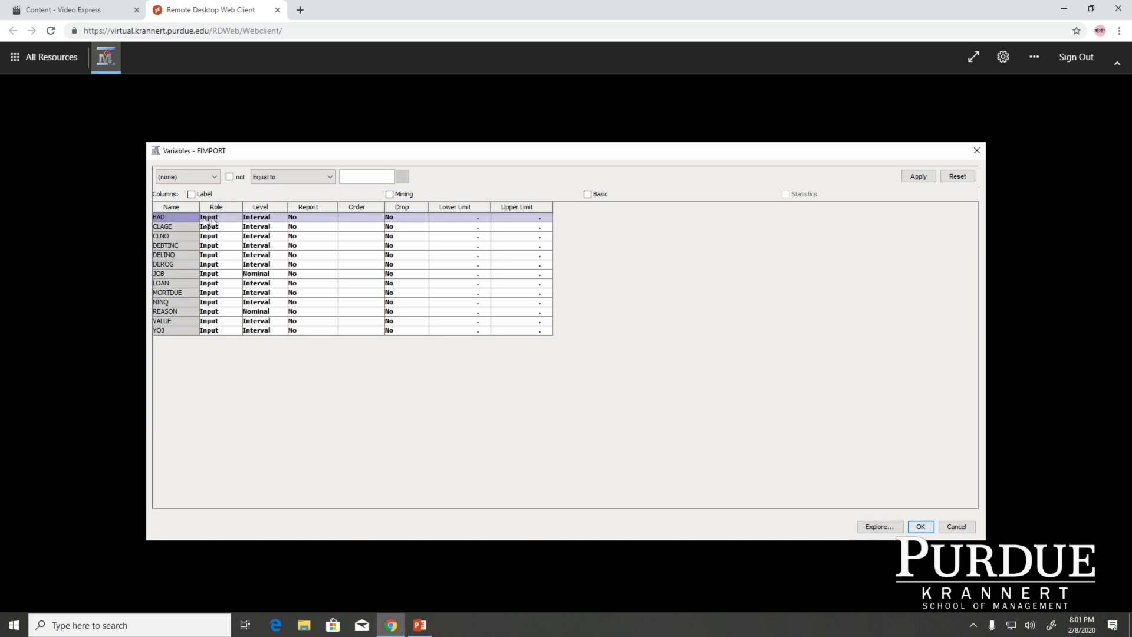
left_click(225, 219)
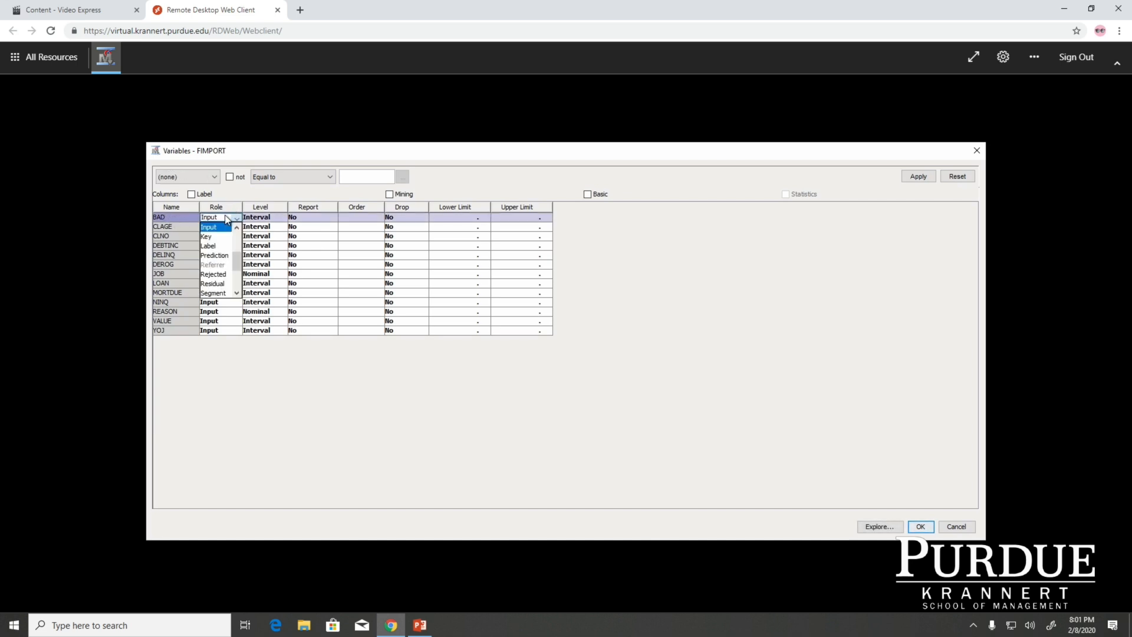
left_click_drag(232, 260, 235, 280)
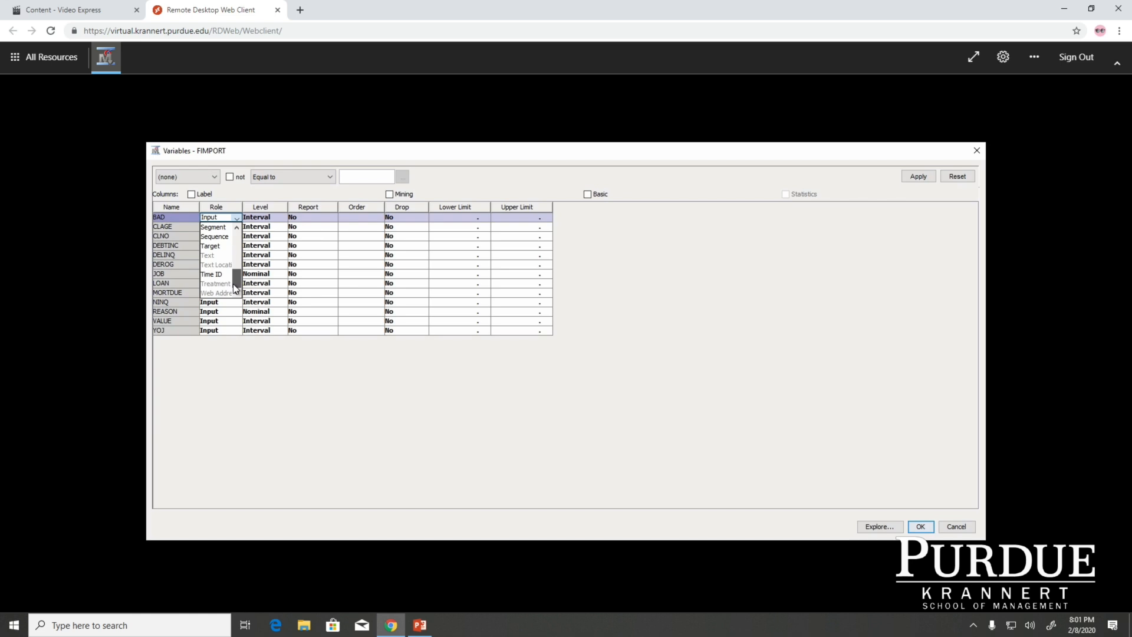
left_click(214, 249)
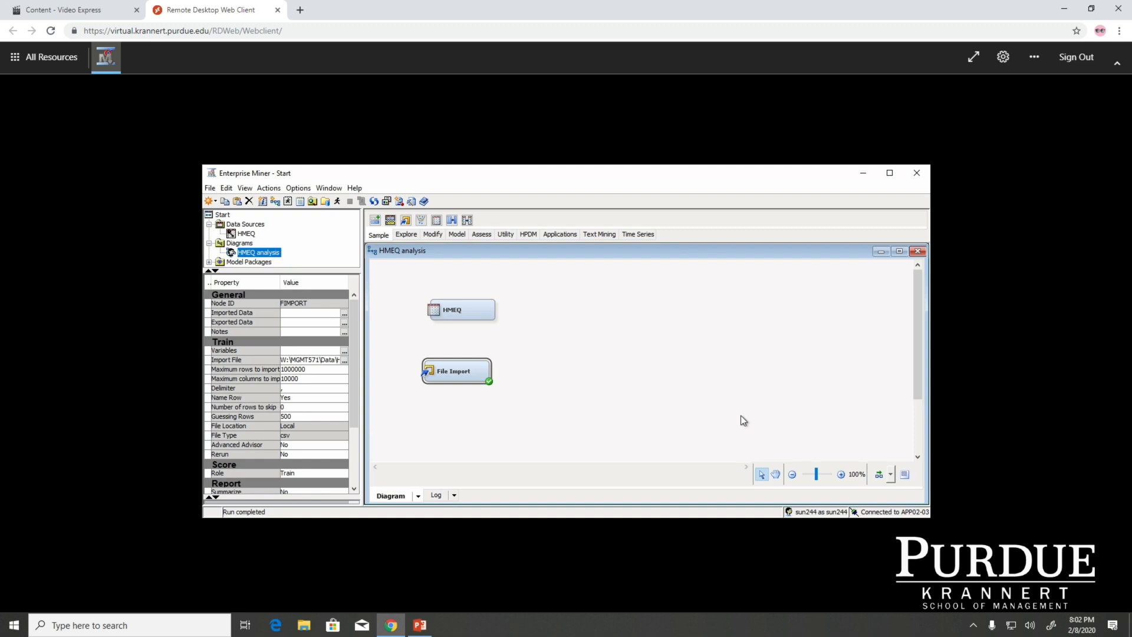
Rerun the File Import node with the changed variable role and close the run status message
right_click(461, 370)
left_click(490, 412)
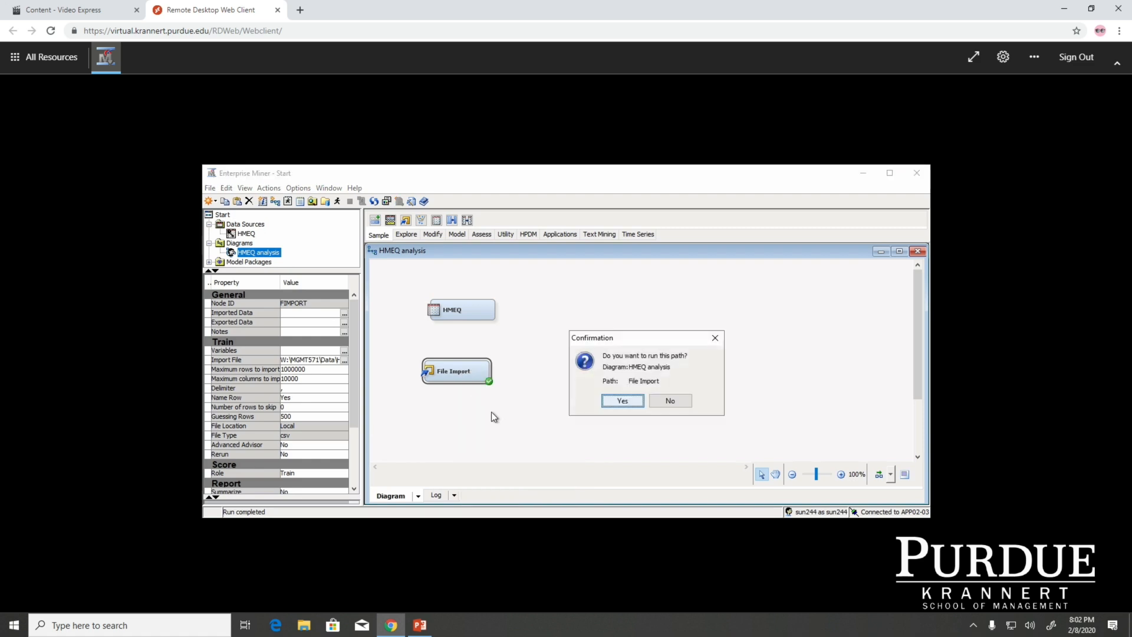
left_click(624, 400)
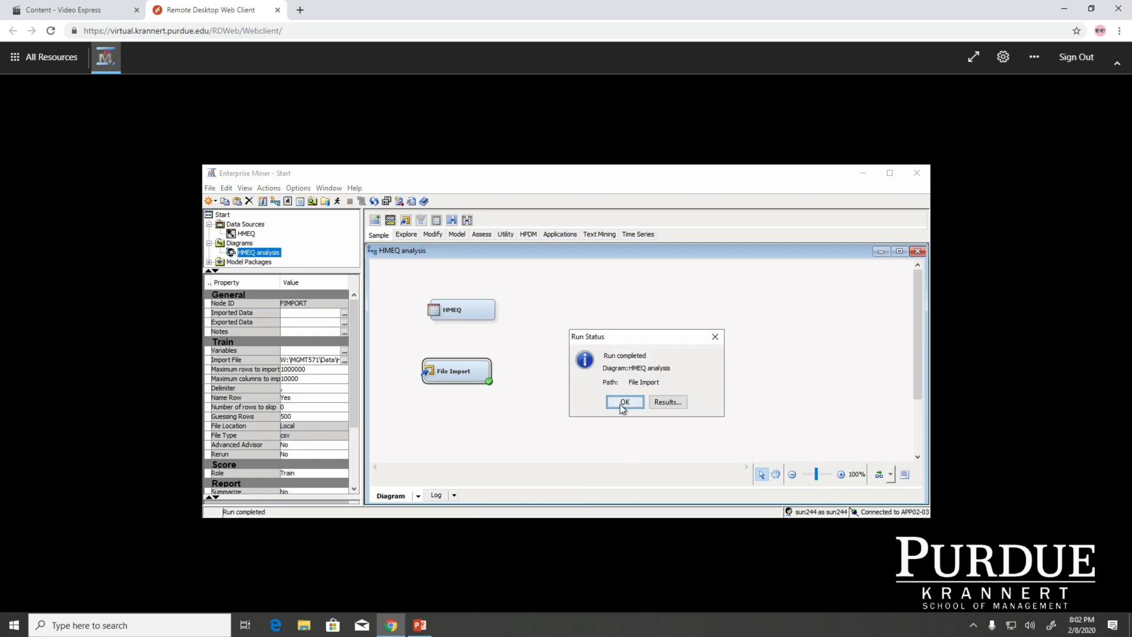
left_click(625, 402)
Move the HMEQ node slightly so it lines up vertically above the File Import node, and deselect it
left_click(462, 310)
left_click_drag(462, 309, 457, 309)
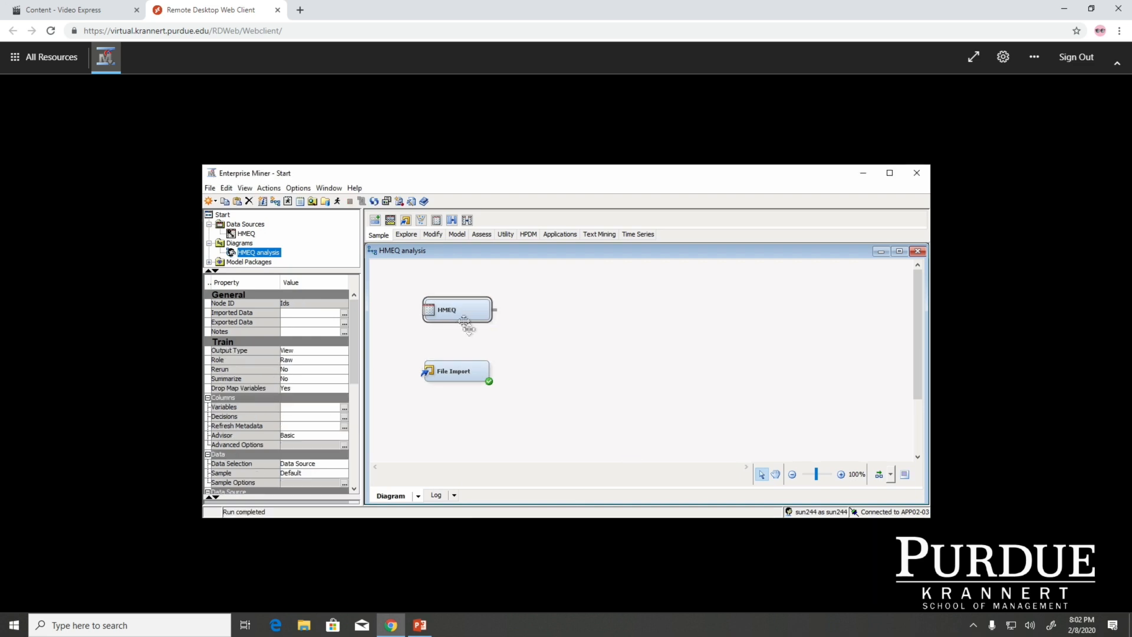
left_click(516, 393)
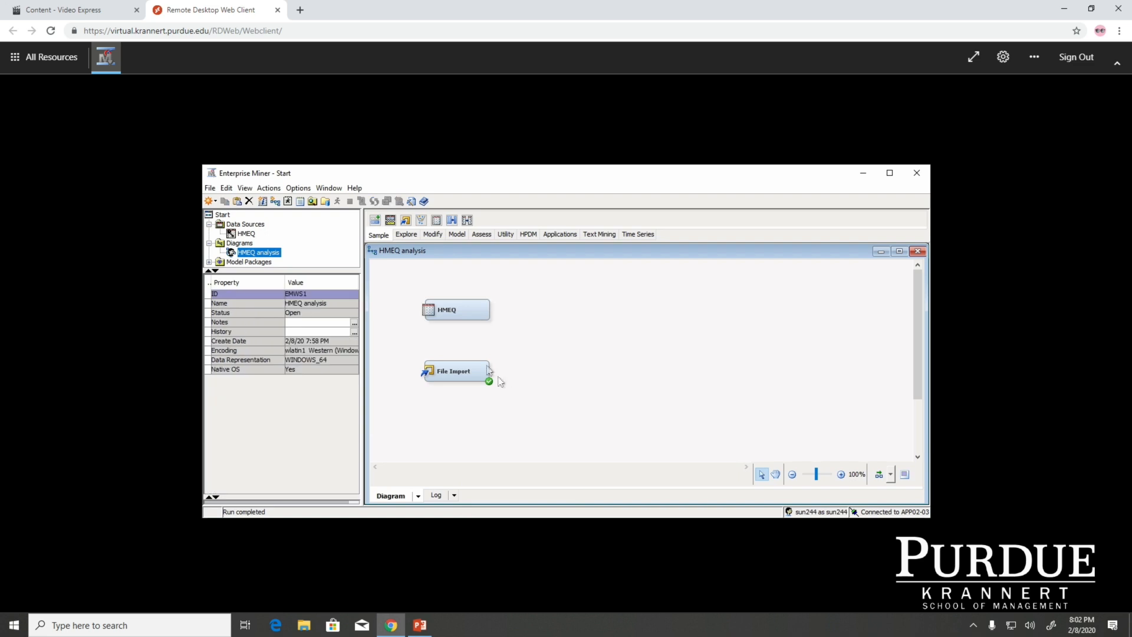
Review the properties of the HMEQ node and of the File Import node, and clear the selection
left_click(468, 308)
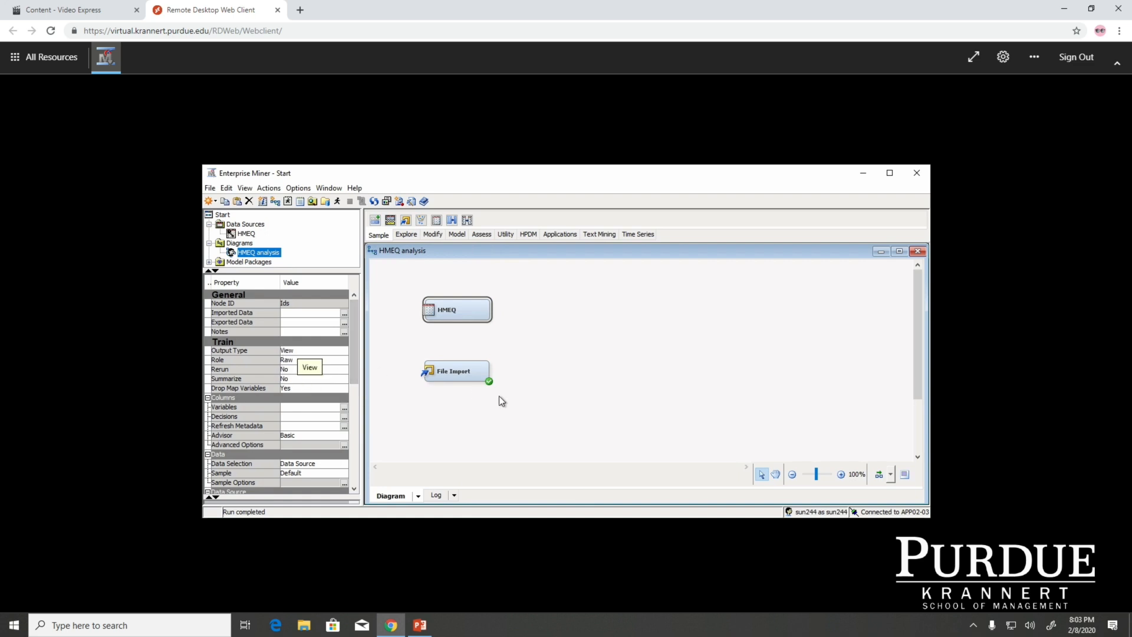
left_click(463, 376)
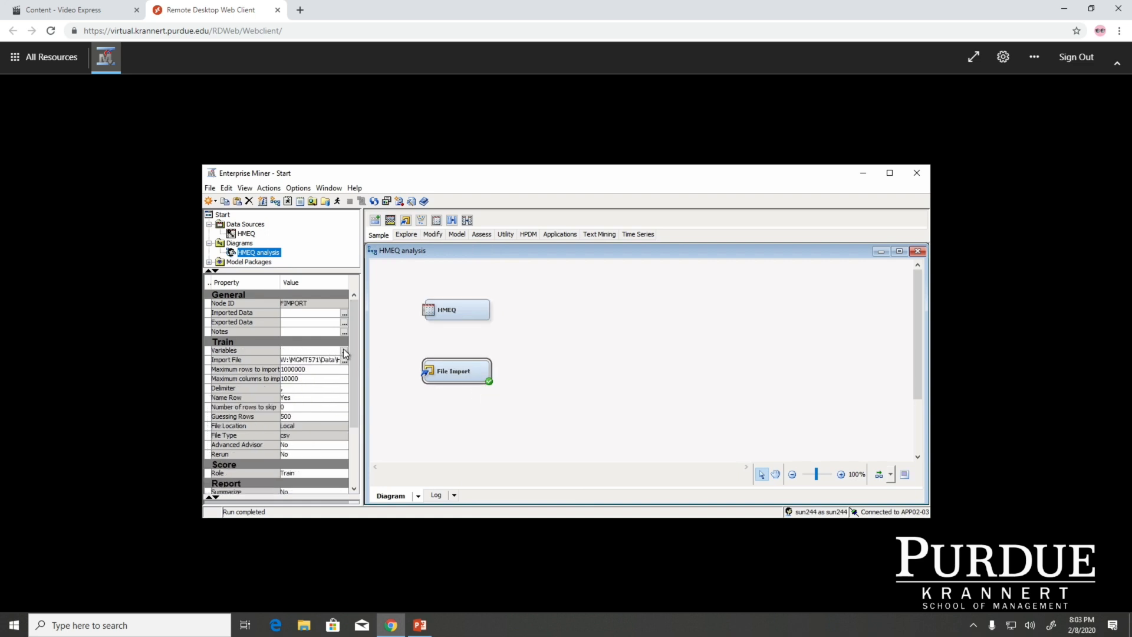
left_click(599, 371)
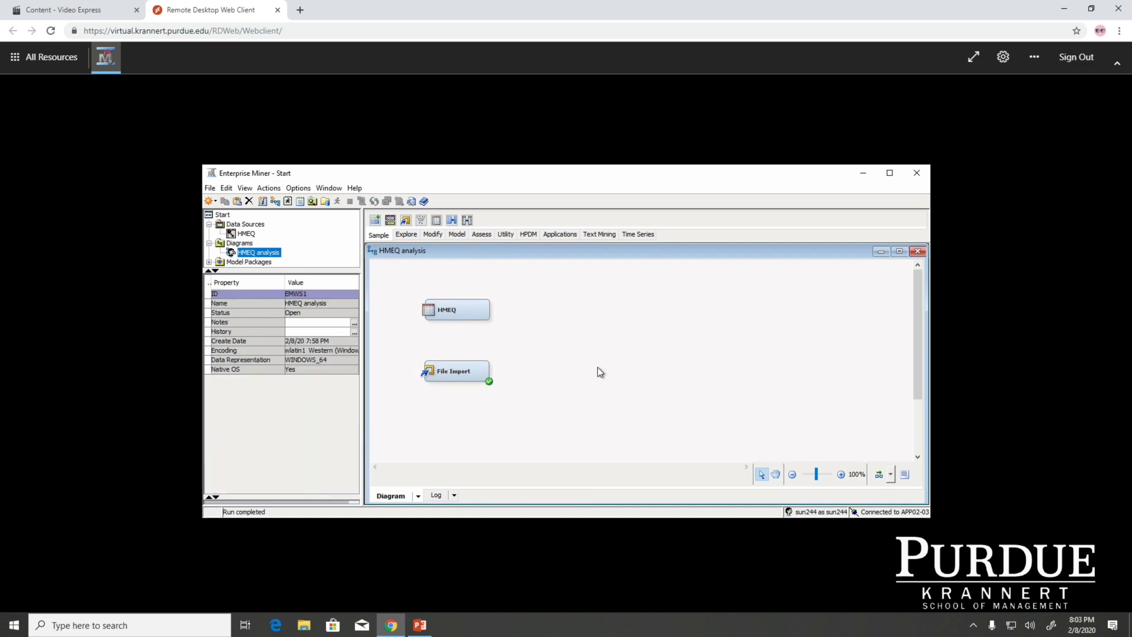